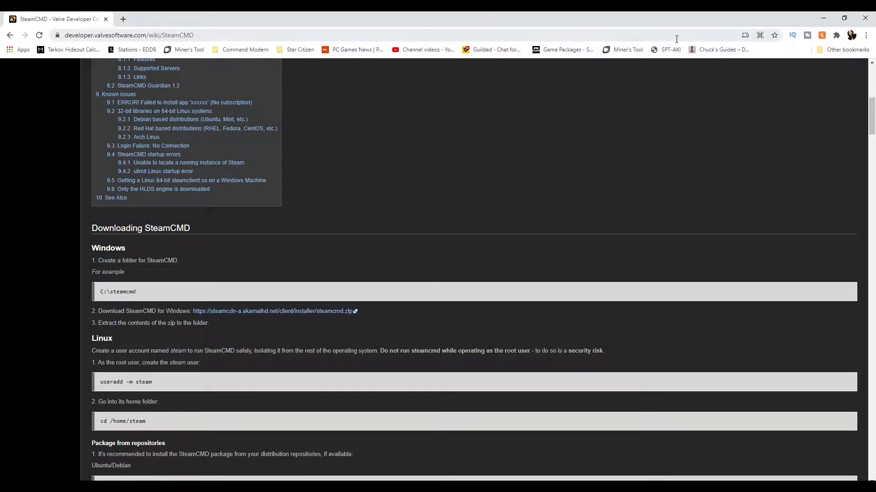
Extract steamcmd.exe from the steamcmd.zip archive on the desktop into the Test Rust folder, and close the archive.
{"action": "left_click", "coordinate": [823, 19]}
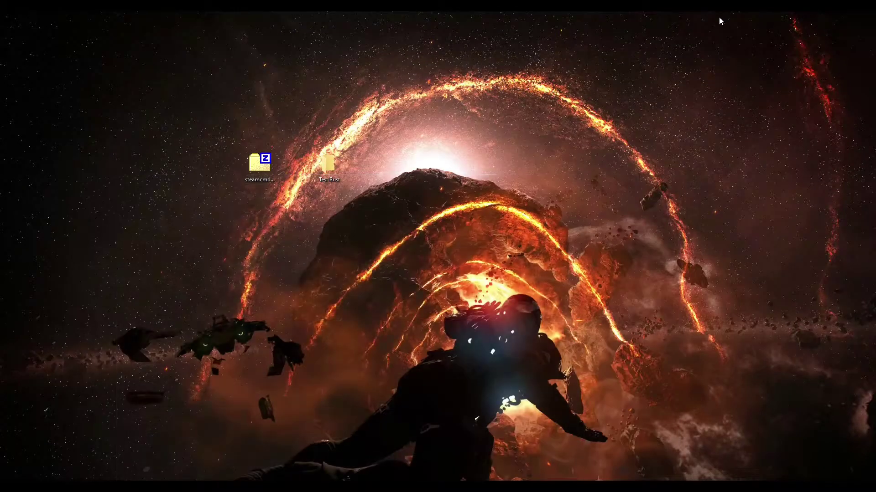
{"action": "left_click", "coordinate": [246, 163]}
{"action": "double_click", "coordinate": [247, 163]}
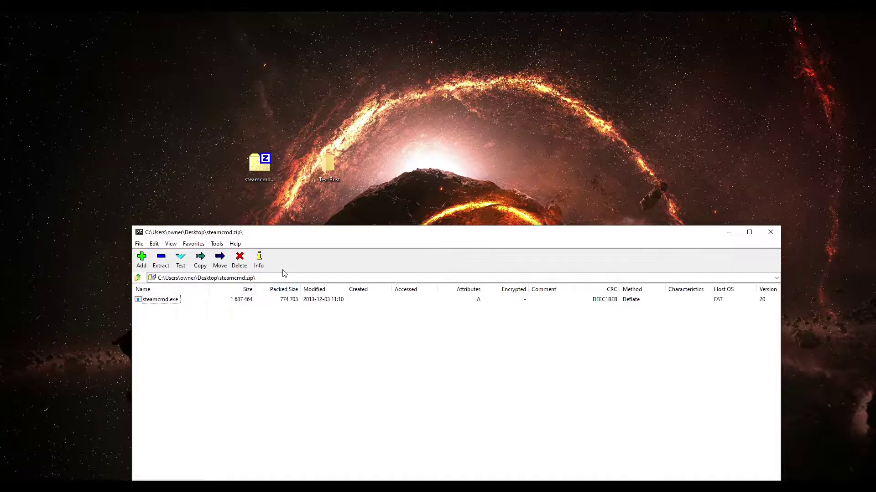
{"action": "left_click", "coordinate": [770, 232]}
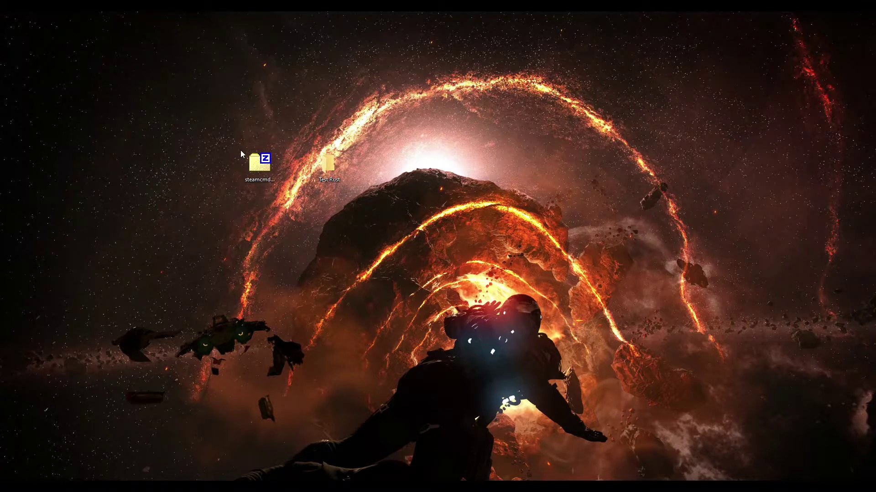
{"action": "double_click", "coordinate": [272, 159]}
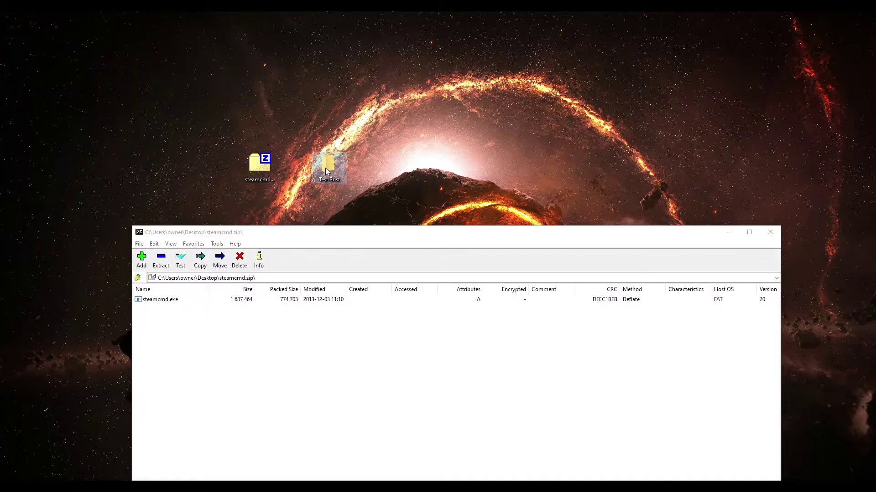
{"action": "double_click", "coordinate": [329, 164]}
{"action": "left_click_drag", "start_coordinate": [293, 111], "coordinate": [690, 82]}
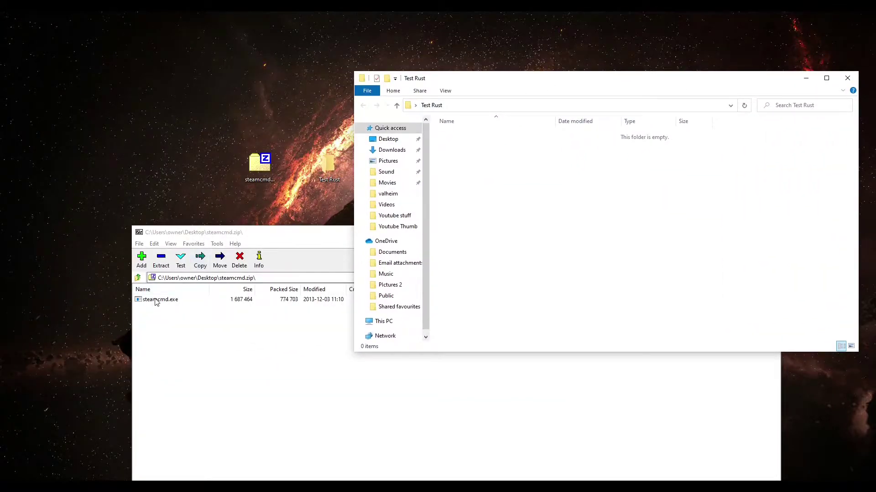
{"action": "left_click_drag", "start_coordinate": [152, 302], "coordinate": [492, 194]}
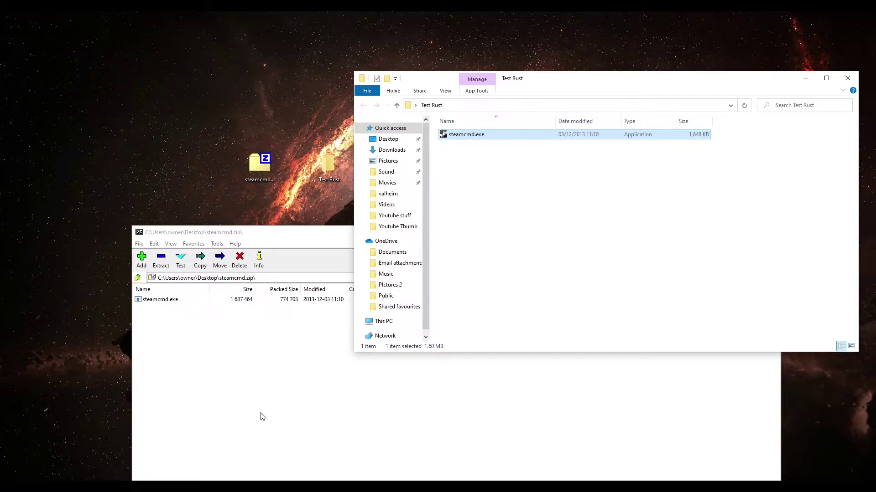
{"action": "left_click", "coordinate": [319, 233]}
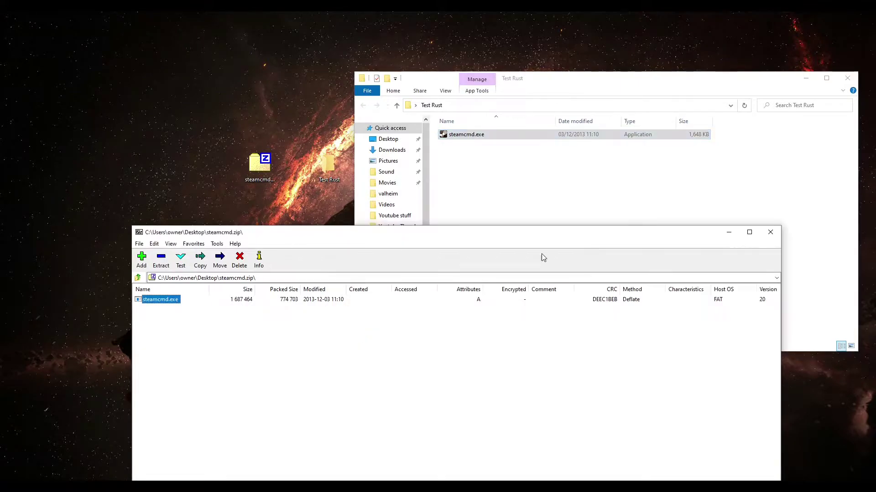
{"action": "left_click", "coordinate": [770, 232]}
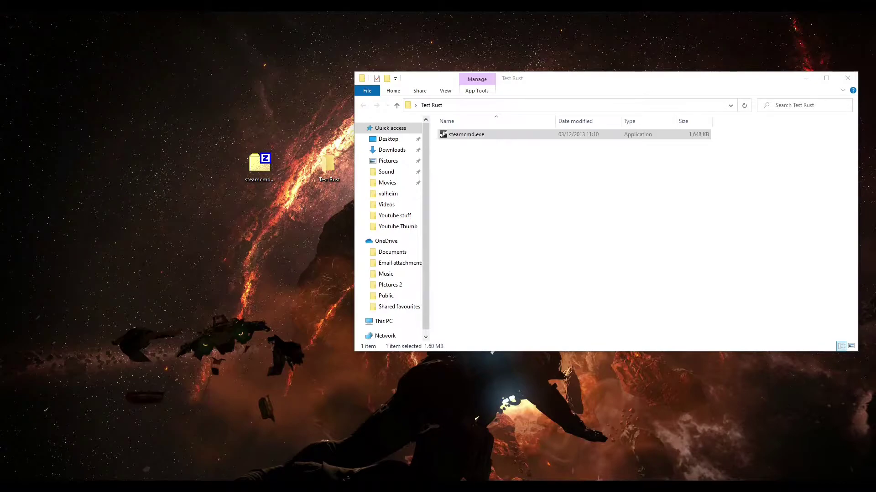
Run steamcmd.exe from the Test Rust folder and log in to Steam with the command login anonymous.
{"action": "left_click", "coordinate": [479, 138]}
{"action": "double_click", "coordinate": [479, 138]}
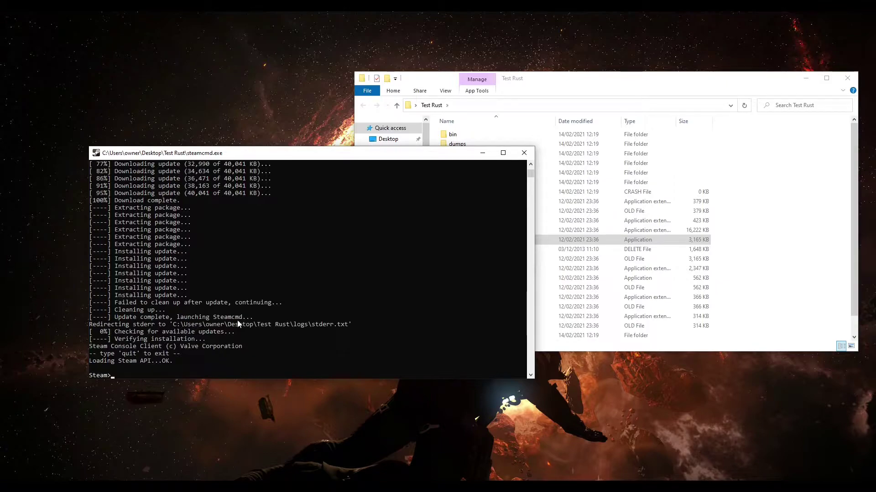
{"action": "type", "text": "login"}
{"action": "left_click_drag", "start_coordinate": [334, 158], "coordinate": [316, 107]}
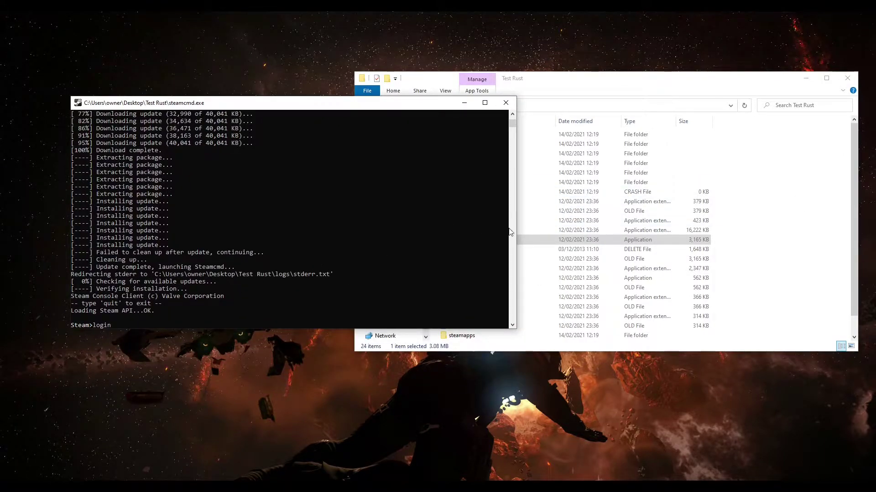
{"action": "left_click", "coordinate": [643, 87]}
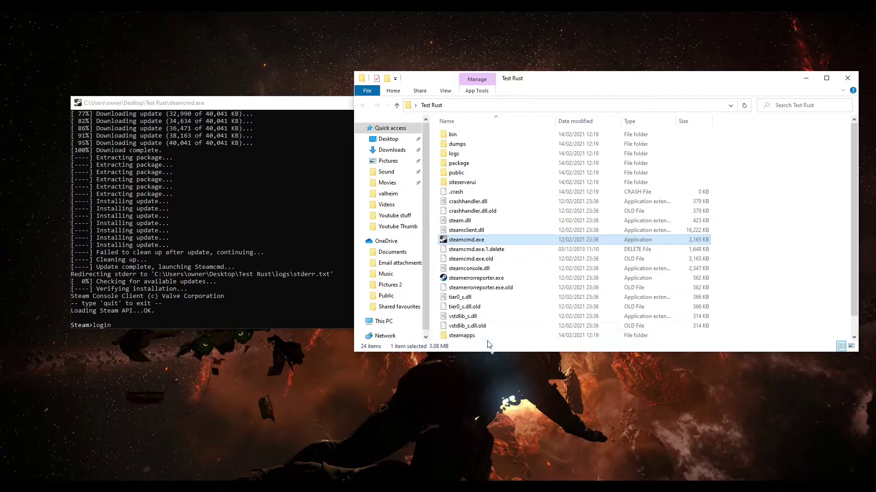
{"action": "scroll", "coordinate": [487, 321], "scroll_direction": "down", "scroll_amount": 1}
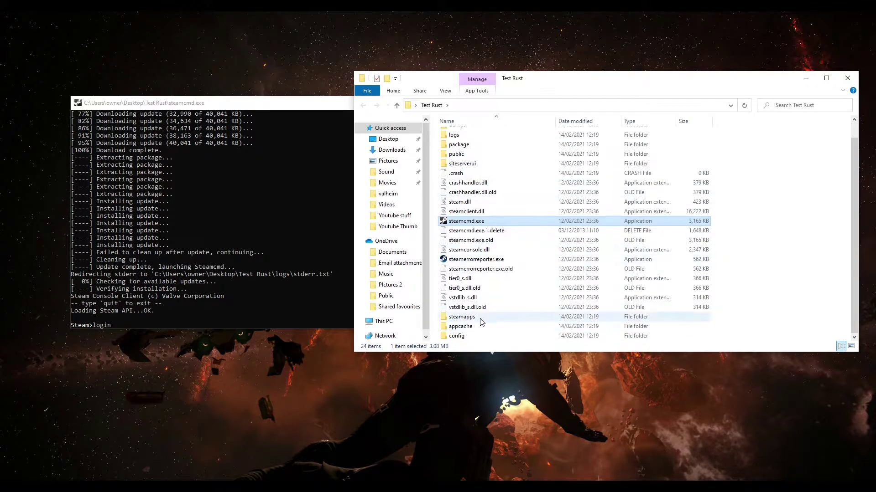
{"action": "left_click", "coordinate": [202, 95]}
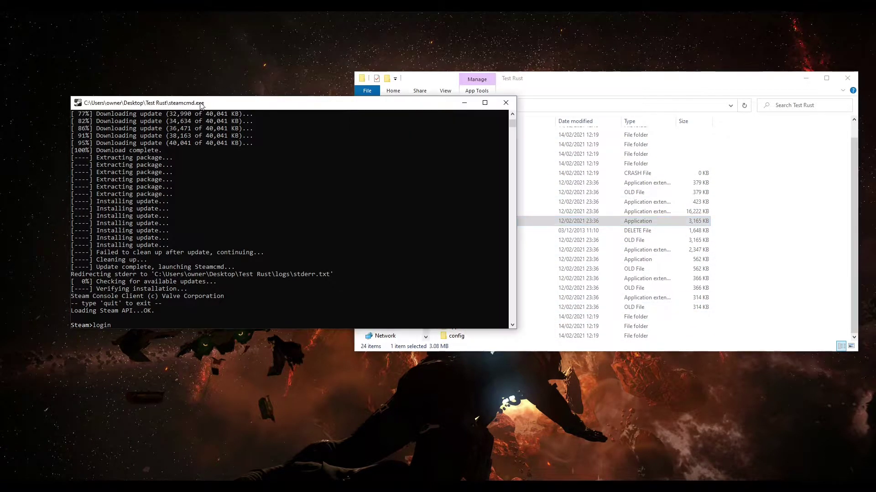
{"action": "left_click", "coordinate": [115, 324]}
{"action": "type", "text": "anonymous"}
{"action": "key", "text": "Return"}
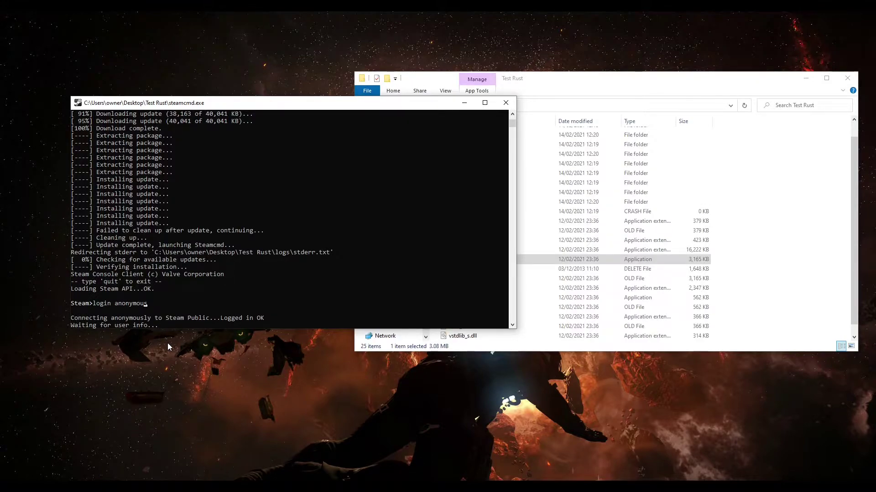
{"action": "left_click", "coordinate": [676, 87]}
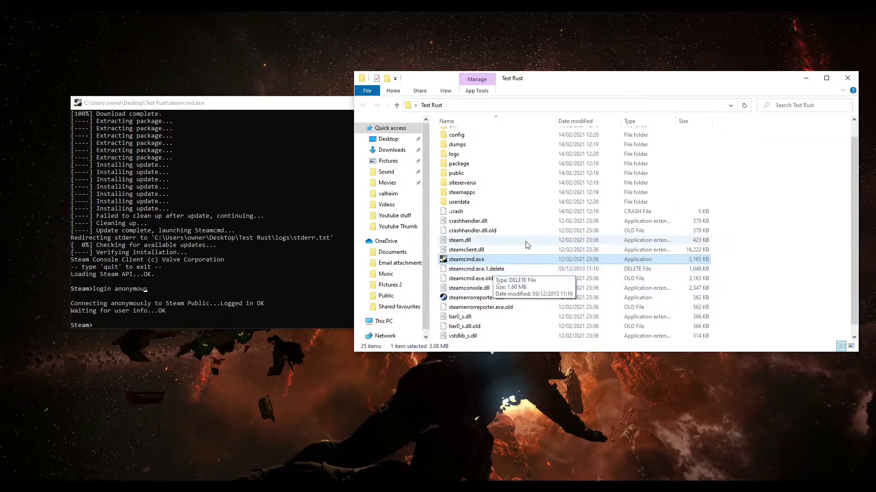
{"action": "left_click", "coordinate": [239, 104]}
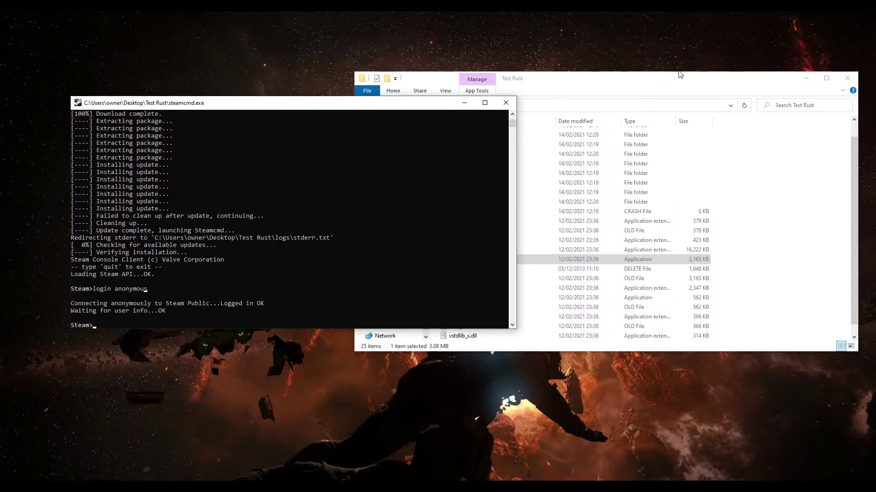
{"action": "left_click", "coordinate": [655, 81]}
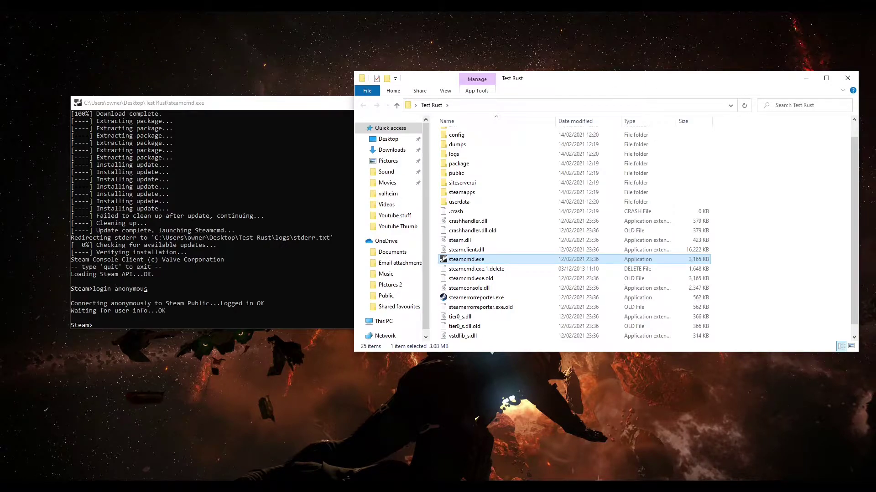
{"action": "left_click", "coordinate": [171, 163]}
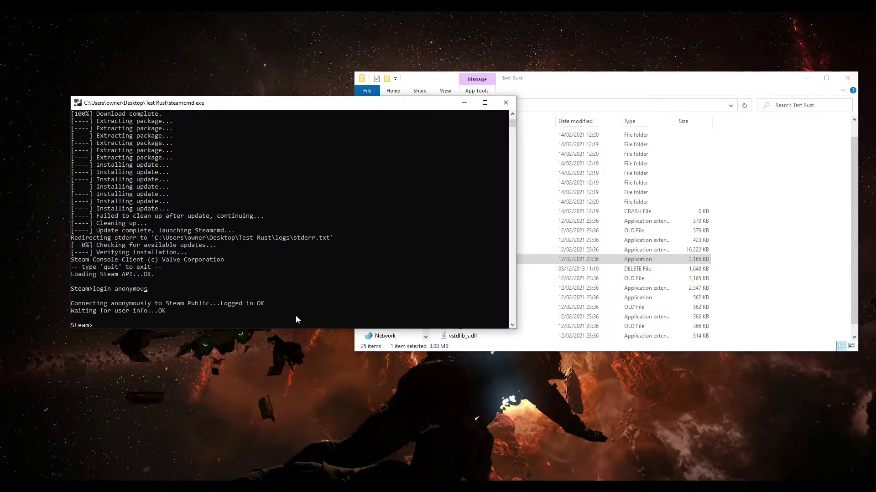
{"action": "type", "text": "force_install die"}
{"action": "key", "text": "BackSpace"}
{"action": "type", "text": "r"}
{"action": "key", "text": "BackSpace"}
{"action": "key", "text": "BackSpace"}
{"action": "key", "text": "BackSpace"}
{"action": "key", "text": "BackSpace"}
{"action": "key", "text": "BackSpace"}
{"action": "key", "text": "BackSpace"}
{"action": "key", "text": "BackSpace"}
{"action": "key", "text": "BackSpace"}
{"action": "key", "text": "BackSpace"}
{"action": "key", "text": "BackSpace"}
{"action": "key", "text": "BackSpace"}
{"action": "key", "text": "BackSpace"}
{"action": "key", "text": "BackSpace"}
{"action": "key", "text": "BackSpace"}
{"action": "key", "text": "BackSpace"}
{"action": "key", "text": "BackSpace"}
{"action": "key", "text": "BackSpace"}
{"action": "key", "text": "BackSpace"}
{"action": "key", "text": "BackSpace"}
{"action": "type", "text": "app"}
{"action": "key", "text": "Return"}
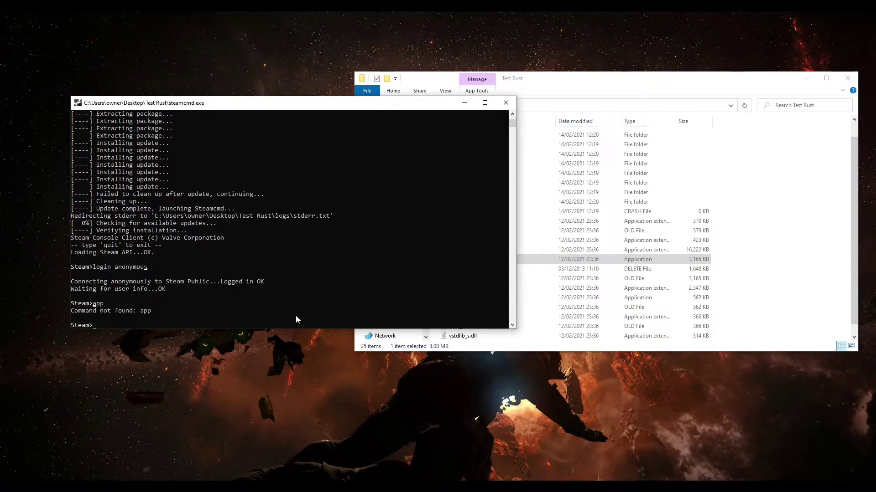
Download the Rust server files in the SteamCMD console with the command app_update 258550 validate.
{"action": "type", "text": "app_update 258550 validate"}
{"action": "key", "text": "Return"}
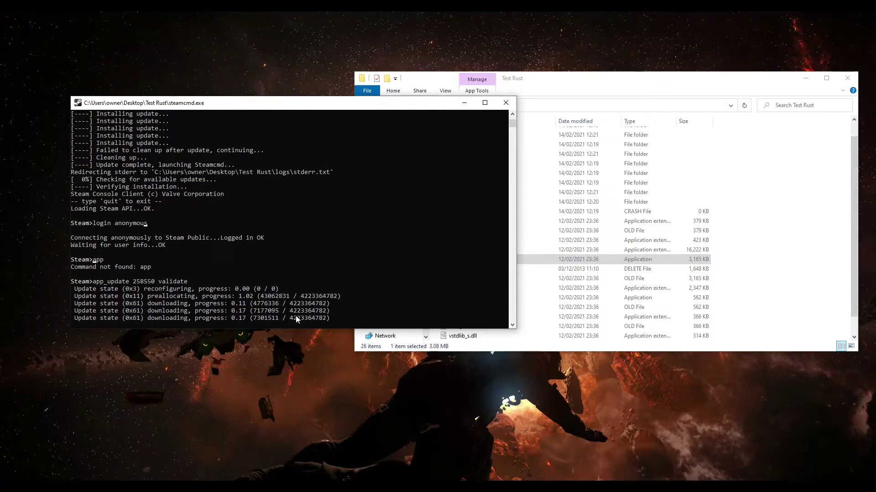
Create a new text document in the Test Rust folder and rename it UpdateRust.bat, accepting the extension change.
{"action": "left_click", "coordinate": [611, 92]}
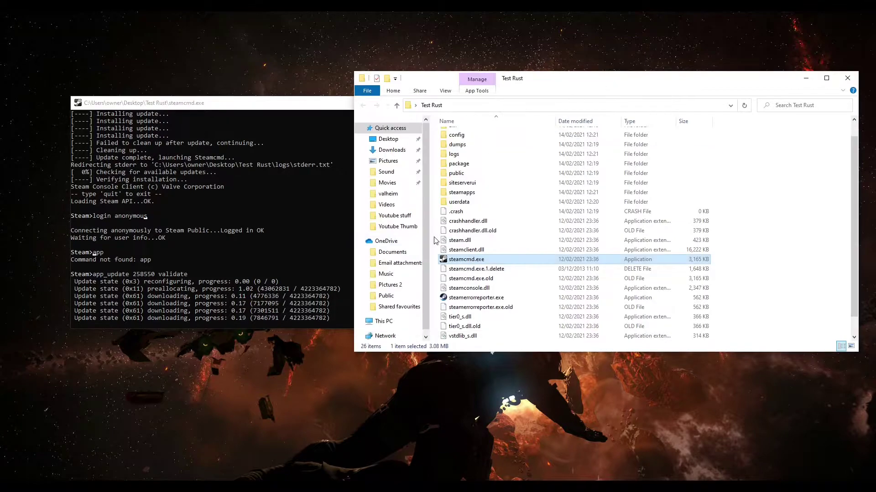
{"action": "scroll", "coordinate": [550, 242], "scroll_direction": "up", "scroll_amount": 1}
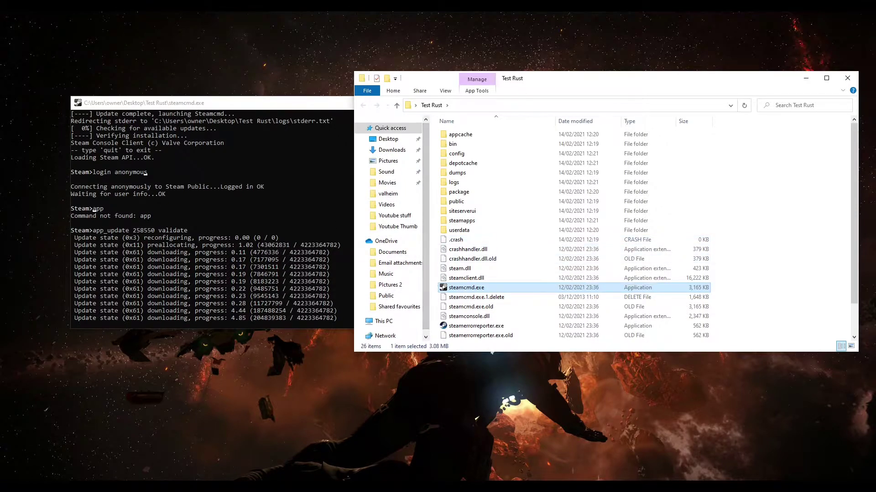
{"action": "scroll", "coordinate": [758, 275], "scroll_direction": "down", "scroll_amount": 2}
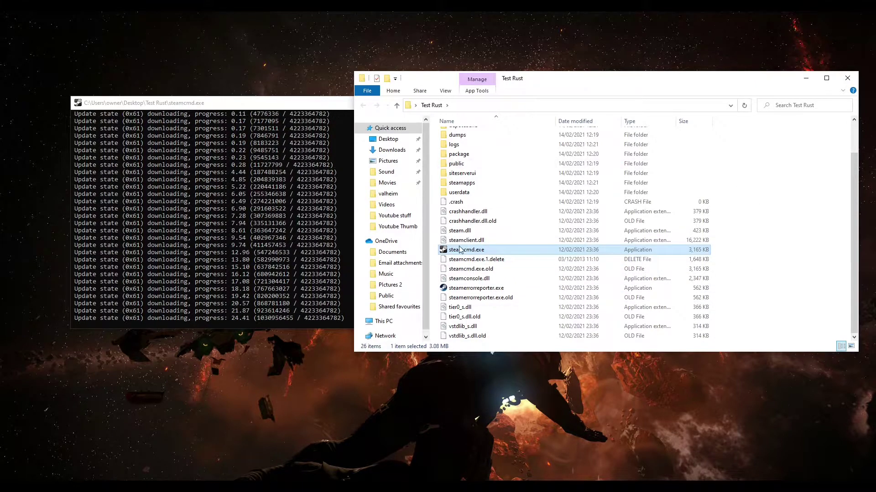
{"action": "right_click", "coordinate": [778, 247]}
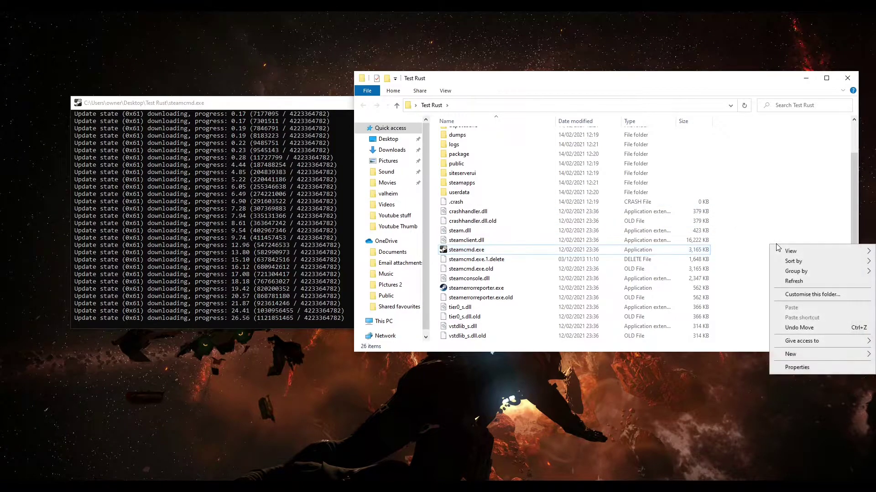
{"action": "mouse_move", "coordinate": [799, 354]}
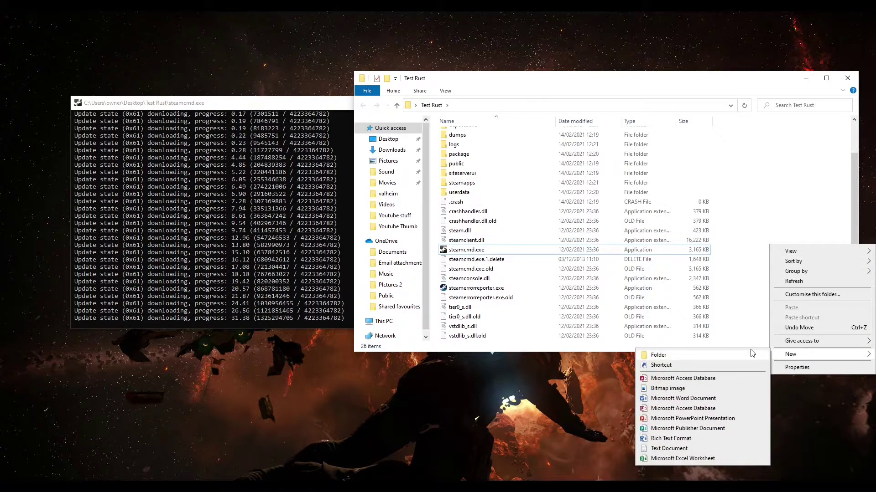
{"action": "left_click", "coordinate": [669, 448]}
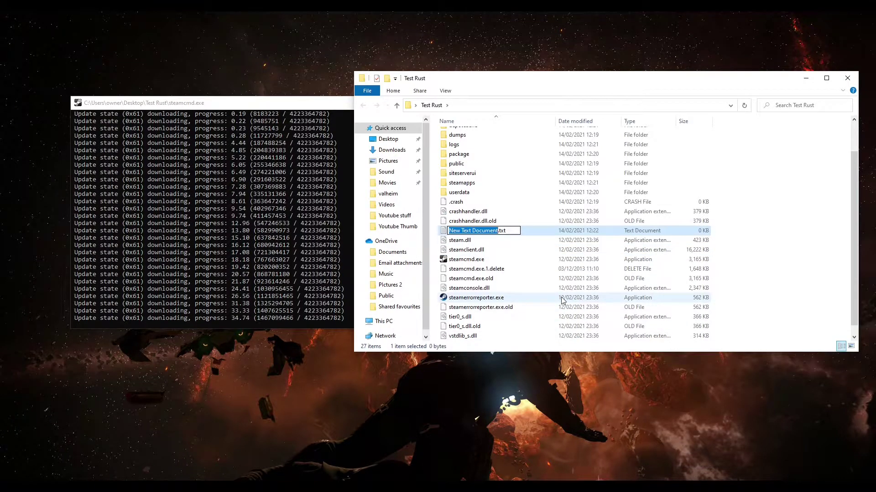
{"action": "type", "text": "UpdateRis"}
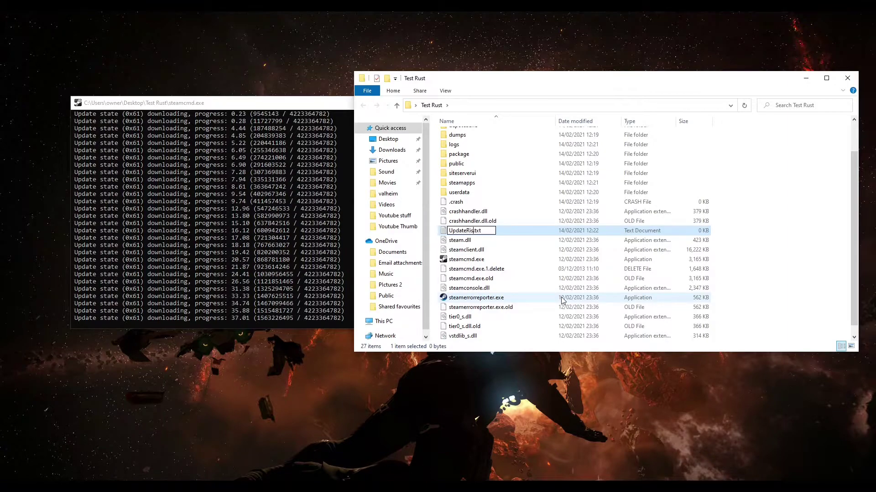
{"action": "key", "text": "BackSpace"}
{"action": "key", "text": "BackSpace"}
{"action": "type", "text": "us"}
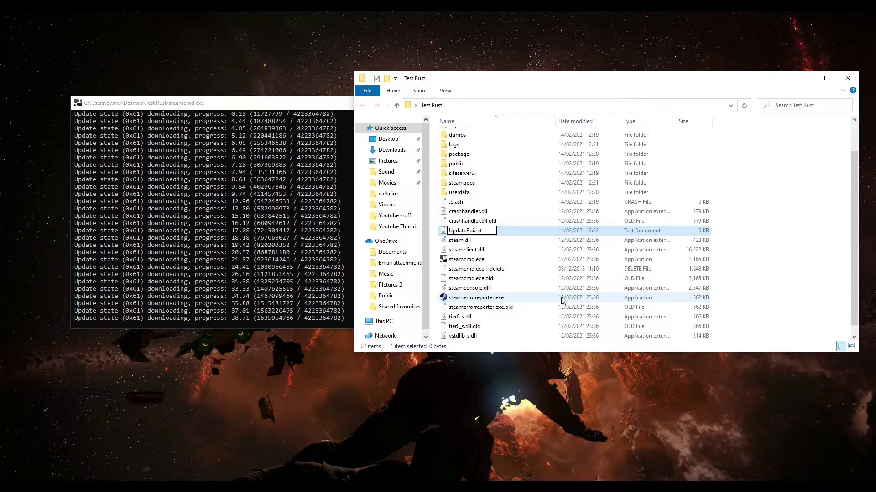
{"action": "type", "text": "t"}
{"action": "key", "text": "BackSpace"}
{"action": "key", "text": "BackSpace"}
{"action": "key", "text": "BackSpace"}
{"action": "type", "text": "bat"}
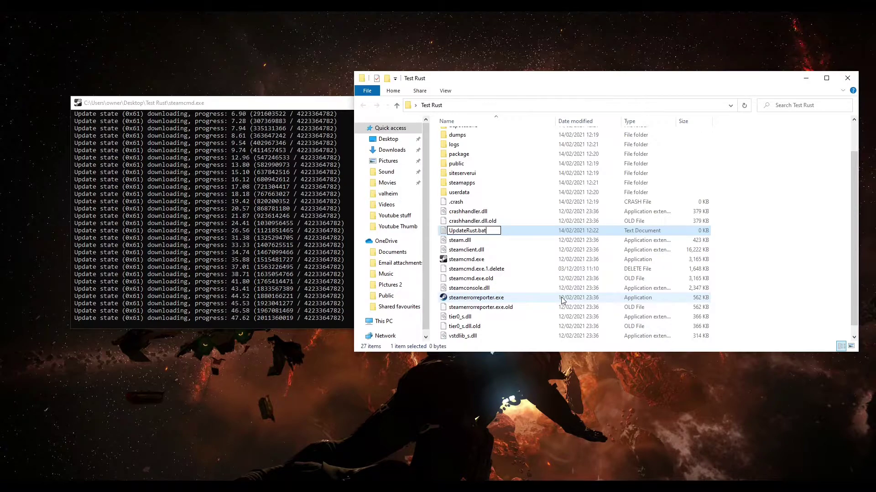
{"action": "key", "text": "Return"}
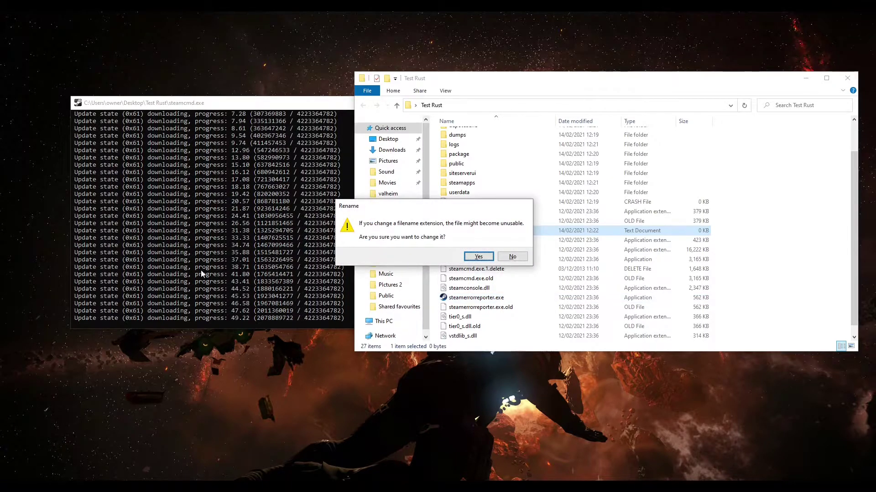
{"action": "left_click", "coordinate": [478, 256]}
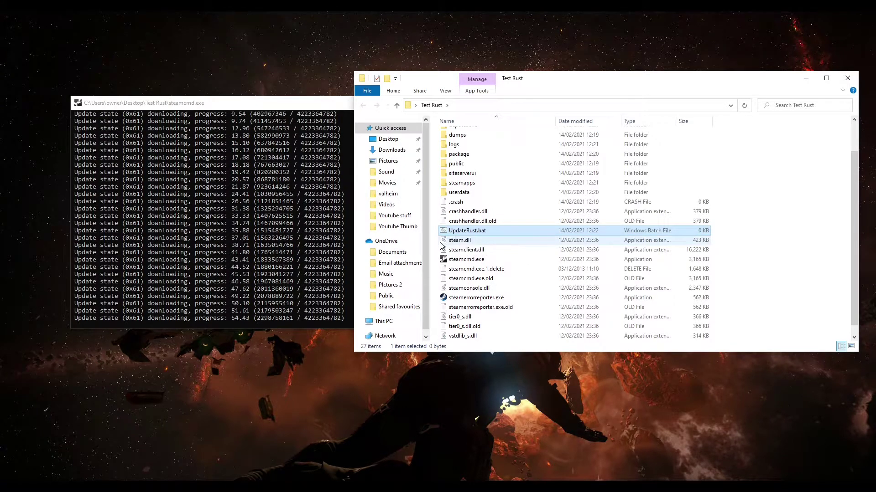
Open UpdateRust.bat for editing and enter the line "steamcmd.ext +login anonymous +app_update 258550 validate +quit".
{"action": "right_click", "coordinate": [466, 233]}
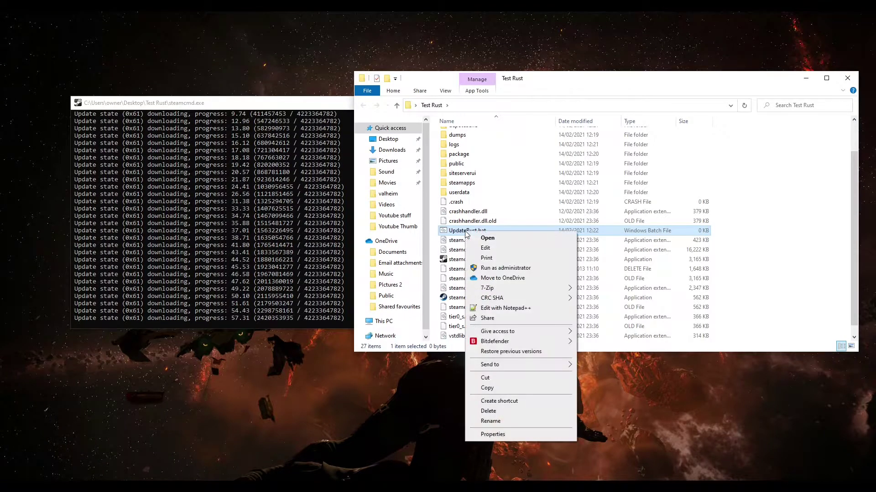
{"action": "left_click", "coordinate": [502, 250]}
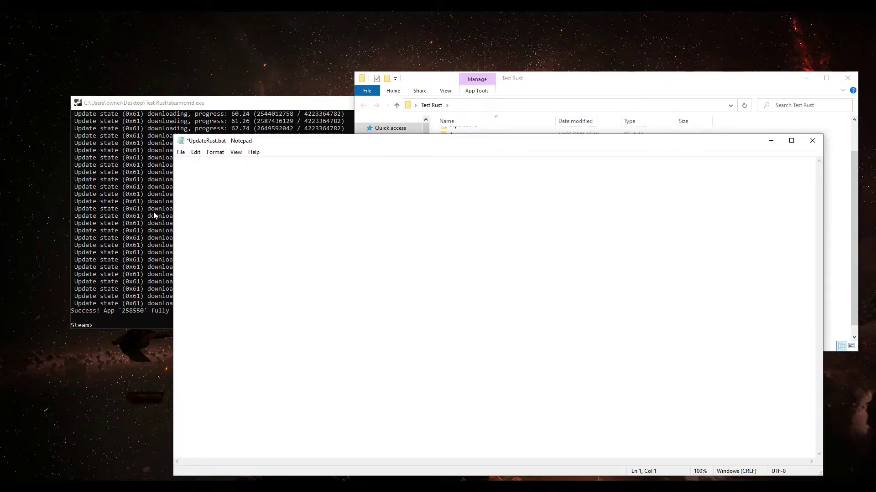
{"action": "type", "text": "stea"}
{"action": "type", "text": "m"}
{"action": "type", "text": "cmd.ex"}
{"action": "type", "text": "t"}
{"action": "type", "text": " +login"}
{"action": "type", "text": " anonym"}
{"action": "type", "text": "op"}
{"action": "type", "text": "s"}
{"action": "type", "text": " +app"}
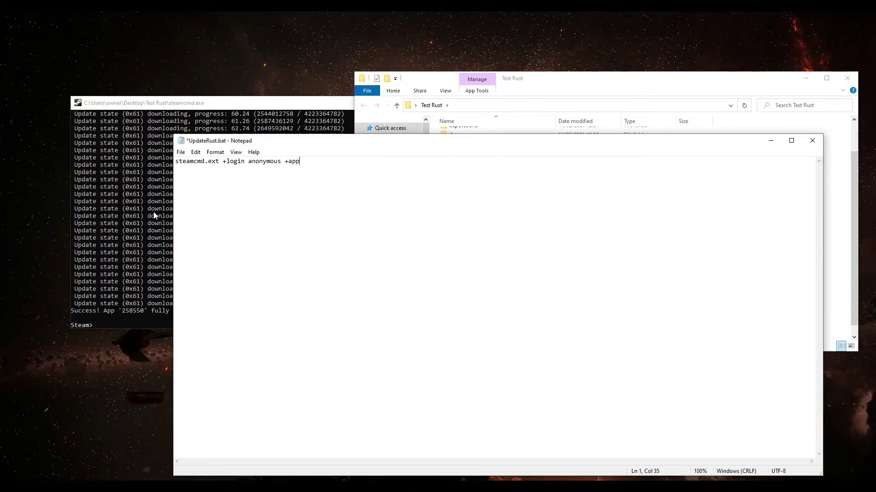
{"action": "type", "text": "_update 258550 validate +quit"}
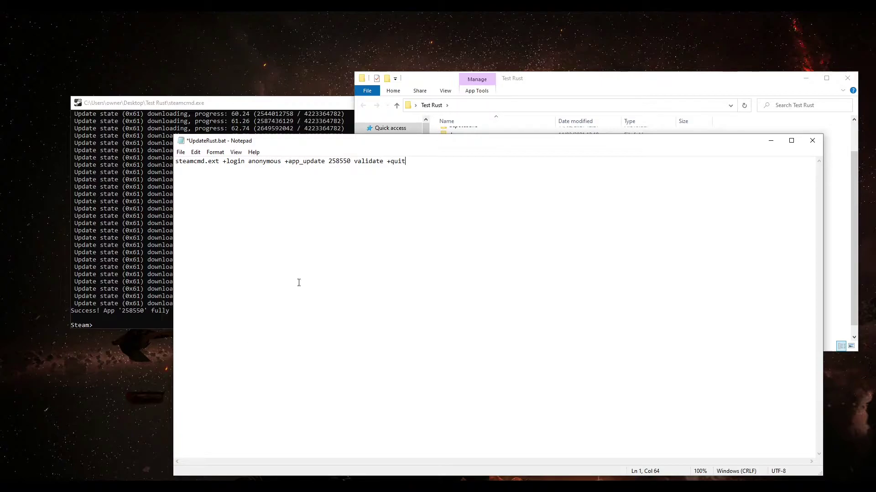
Correct steamcmd.ext to steamcmd.exe in the UpdateRust.bat command line, save the file and close it.
{"action": "left_click", "coordinate": [219, 162]}
{"action": "key", "text": "BackSpace"}
{"action": "type", "text": "e"}
{"action": "left_click", "coordinate": [181, 152]}
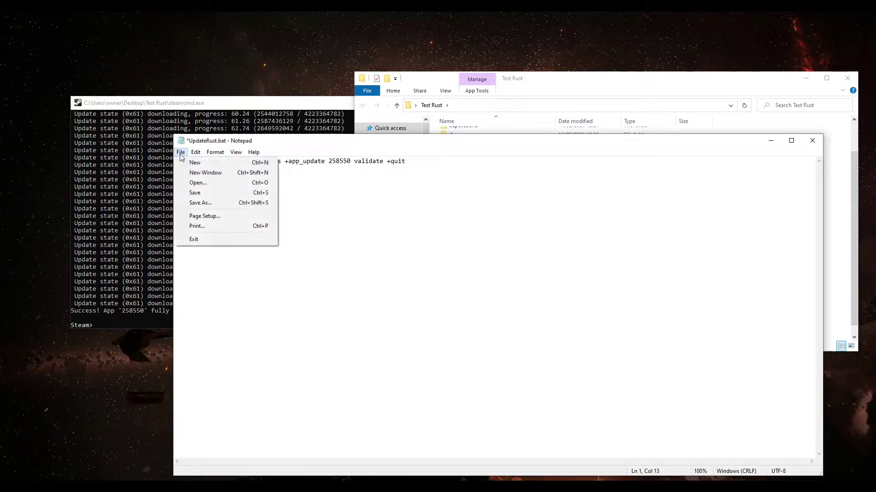
{"action": "left_click", "coordinate": [196, 192]}
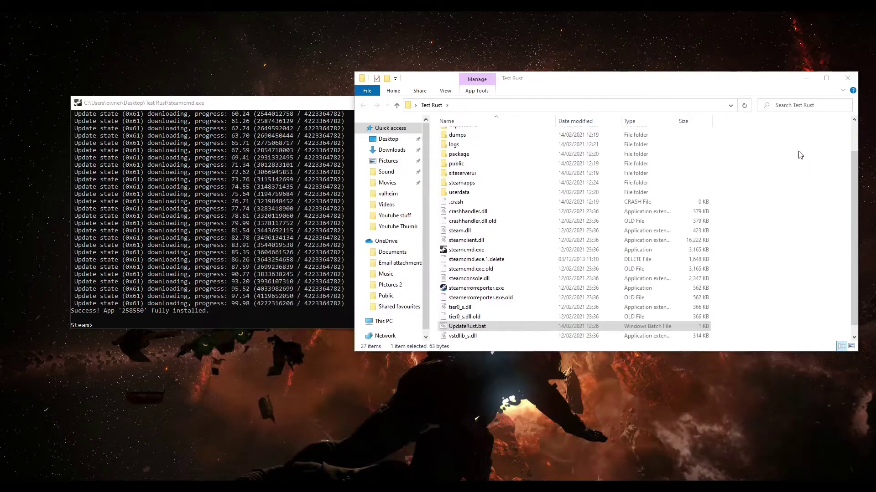
{"action": "left_click", "coordinate": [812, 141]}
Open the rust_dedicated folder inside steamapps > common of the Test Rust folder.
{"action": "left_click_drag", "start_coordinate": [854, 292], "coordinate": [854, 301]}
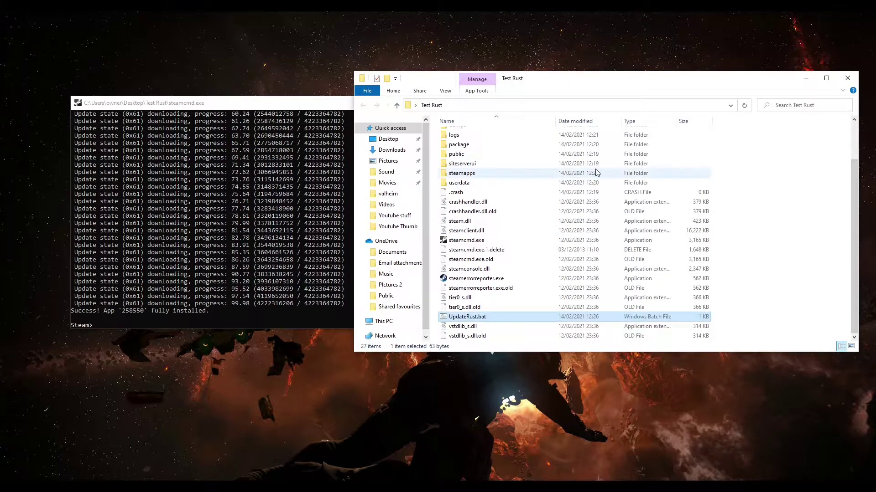
{"action": "scroll", "coordinate": [479, 201], "scroll_direction": "up", "scroll_amount": 2}
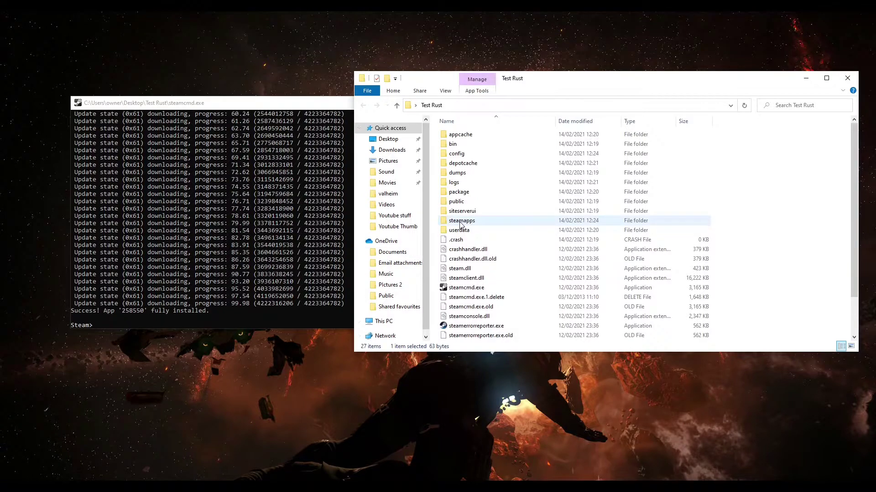
{"action": "double_click", "coordinate": [460, 221]}
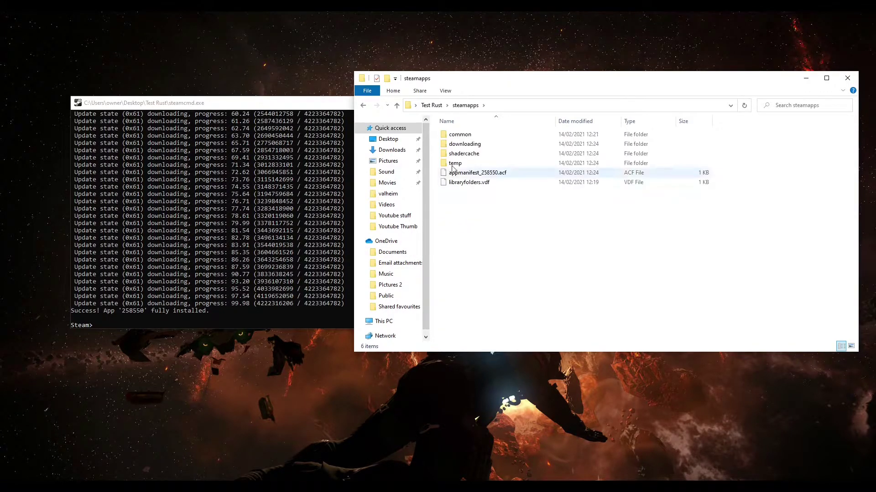
{"action": "double_click", "coordinate": [461, 135]}
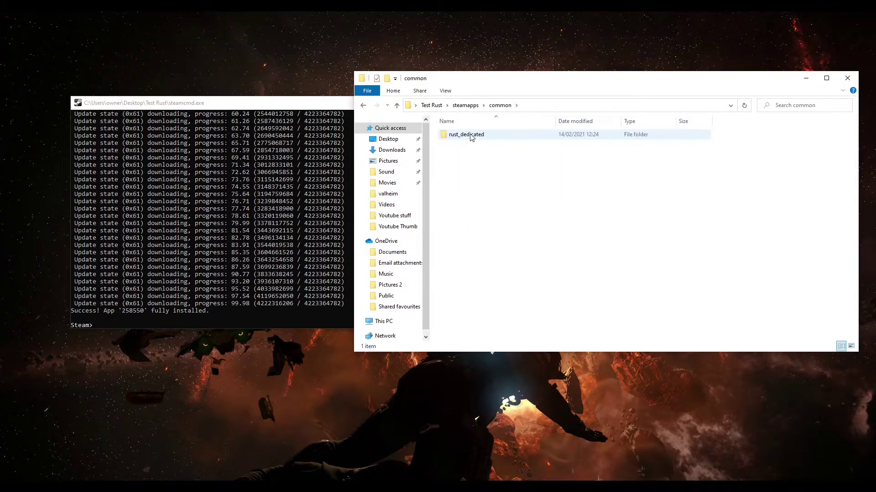
{"action": "left_click", "coordinate": [471, 136]}
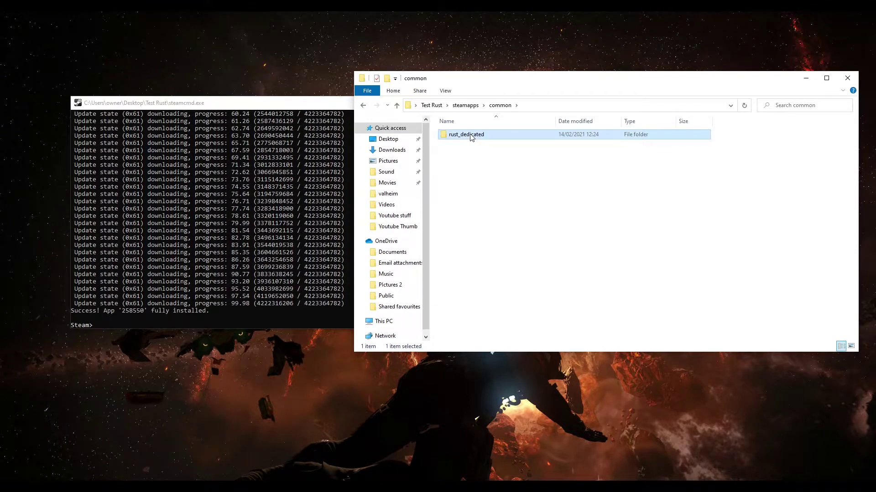
{"action": "double_click", "coordinate": [471, 136]}
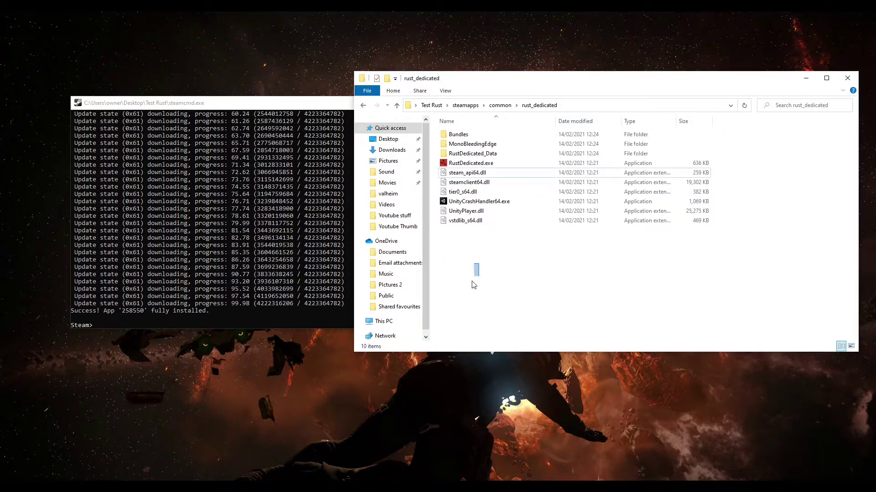
Create a new text document in the rust_dedicated folder and rename it Start.bat, accepting the extension change.
{"action": "right_click", "coordinate": [473, 279]}
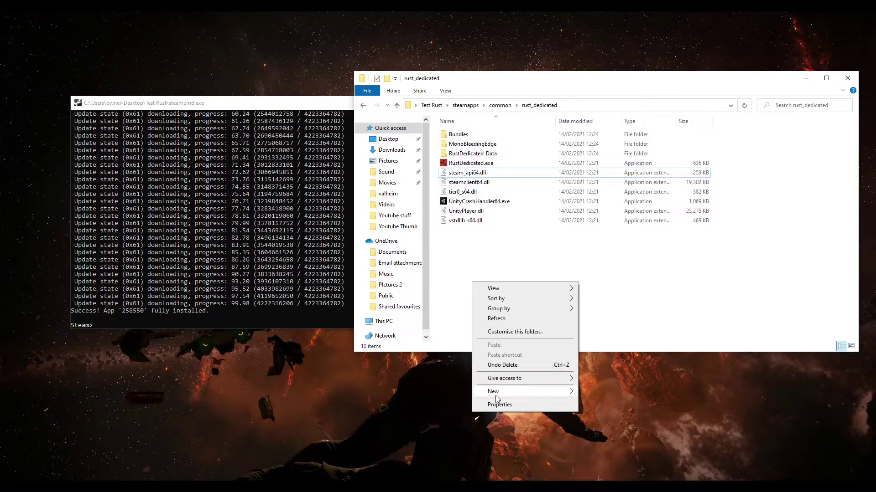
{"action": "mouse_move", "coordinate": [495, 396]}
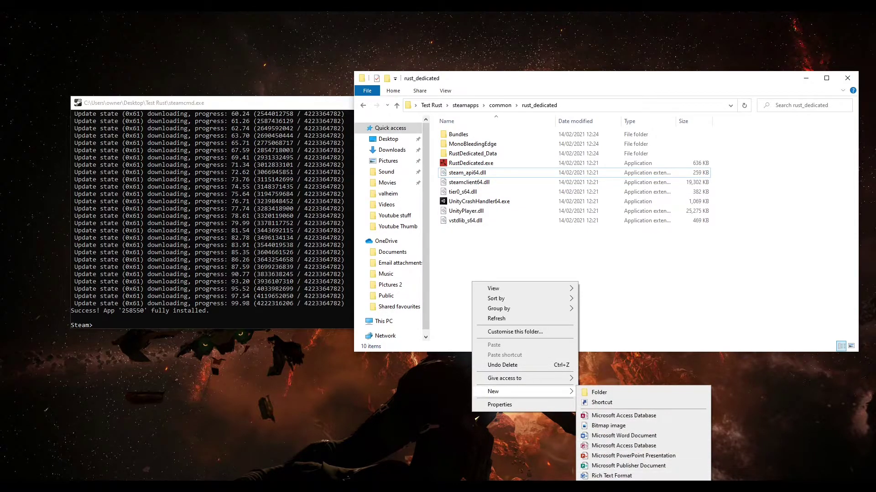
{"action": "left_click", "coordinate": [612, 486]}
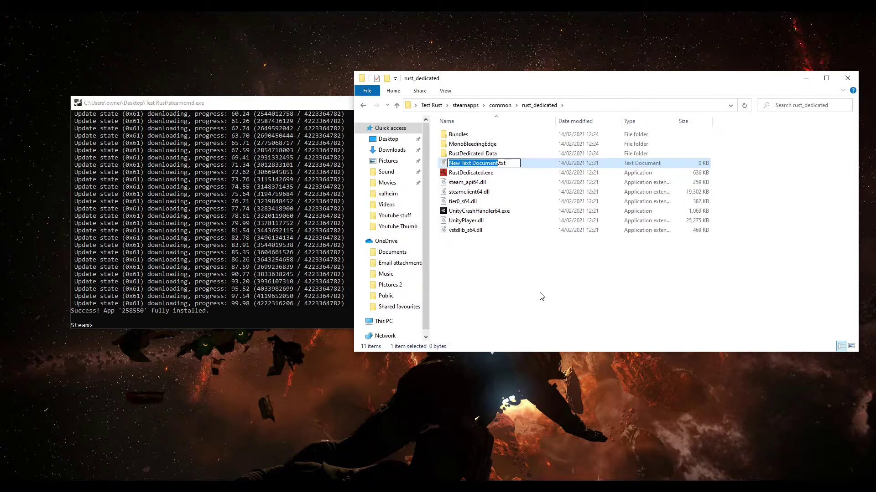
{"action": "type", "text": "Start"}
{"action": "key", "text": "BackSpace"}
{"action": "key", "text": "BackSpace"}
{"action": "key", "text": "BackSpace"}
{"action": "type", "text": "bat"}
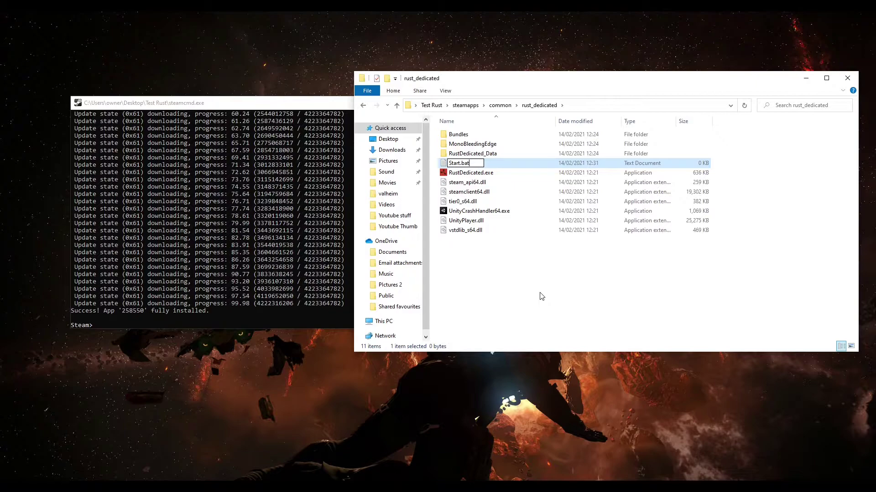
{"action": "key", "text": "Return"}
Edit Start.bat with an echo off, :start, goto start loop running RustDedicated.exe -batchmode: port 28015, level "Procedural Map", seed 50500, worldsize 2500, maxplayers 10, hostname "15minutegamer".
{"action": "right_click", "coordinate": [460, 172]}
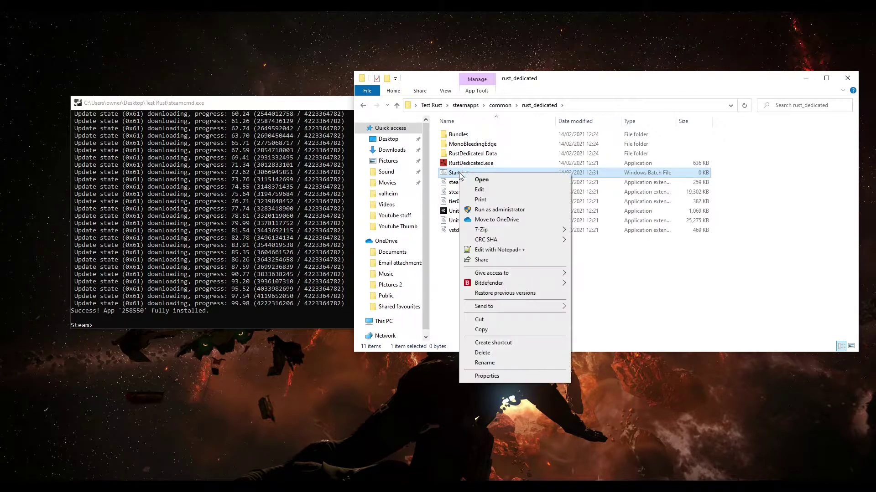
{"action": "left_click", "coordinate": [485, 190]}
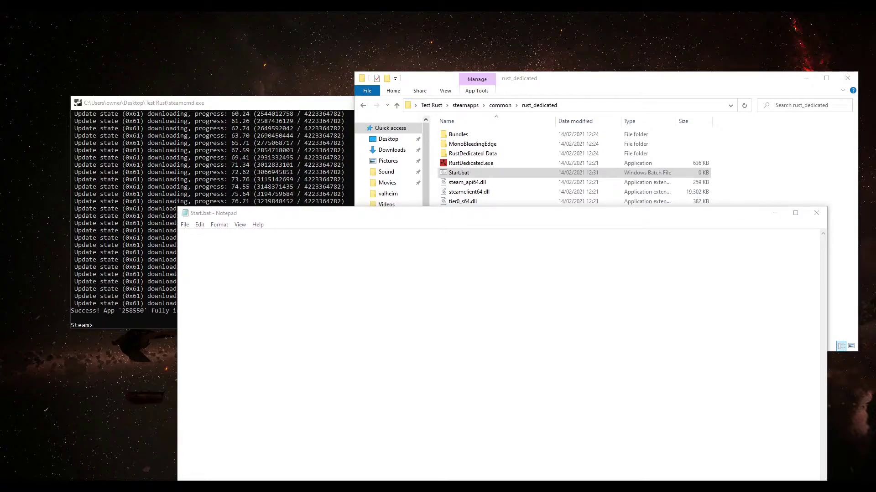
{"action": "left_click", "coordinate": [179, 234]}
{"action": "left_click", "coordinate": [299, 256]}
{"action": "type", "text": "echo off :start  RustDedicated.exe -batchmode +server.port 28015 +server.level \"Procedural Map\" +server.seed 50500 +server.worldsize 2500 +server.maxplayers 10 +server.hostname \"15minutegamer\"  goto start"}
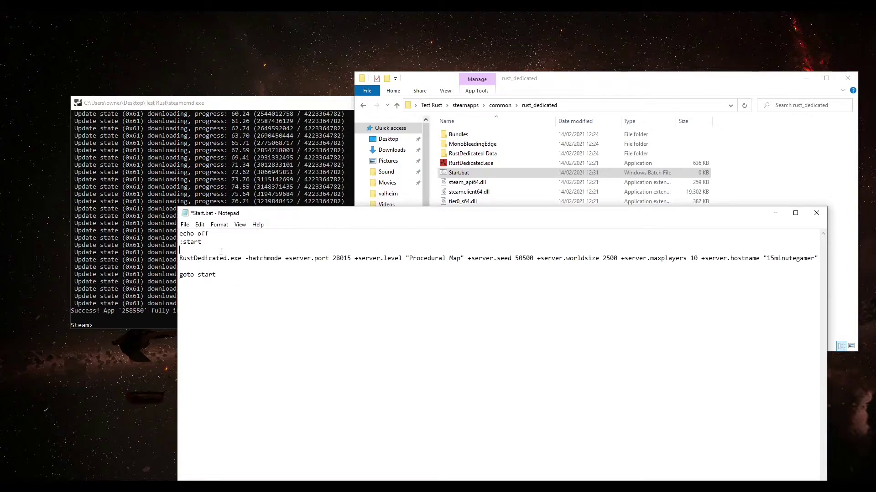
{"action": "key", "text": "Up"}
{"action": "key", "text": "Up"}
{"action": "key", "text": "Up"}
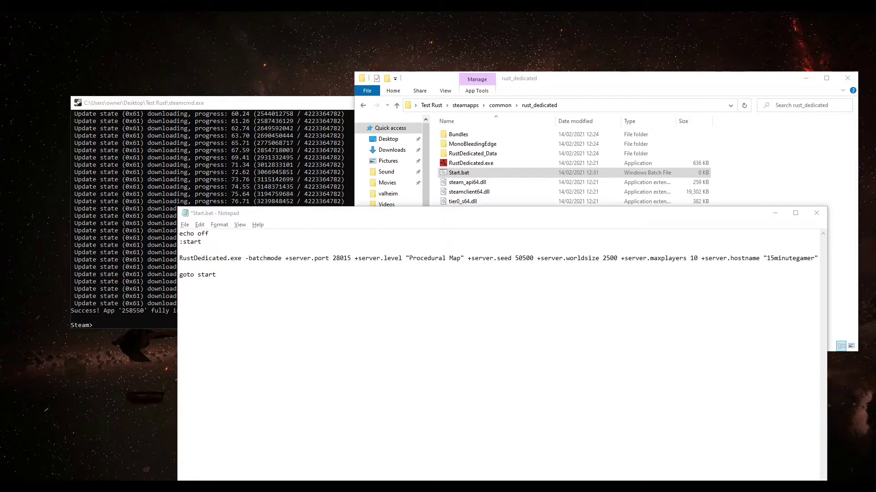
Save and close Start.bat, and run it to launch the Rust server.
{"action": "left_click", "coordinate": [185, 225]}
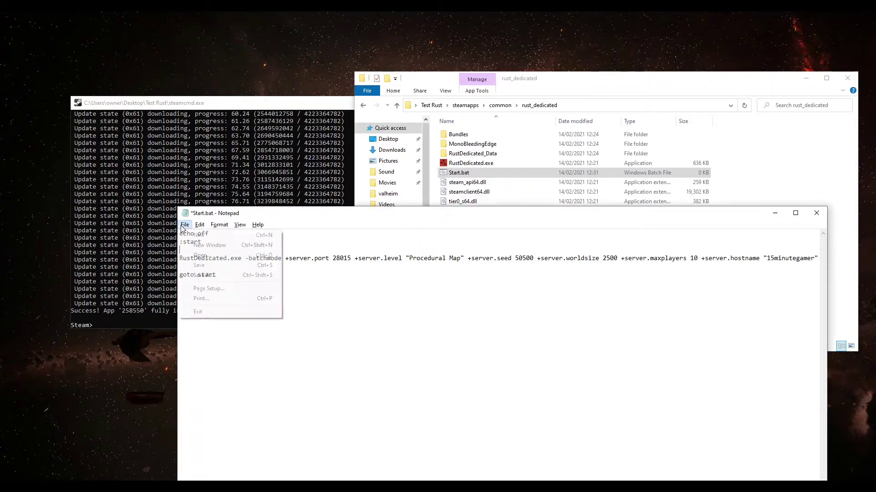
{"action": "left_click", "coordinate": [197, 267]}
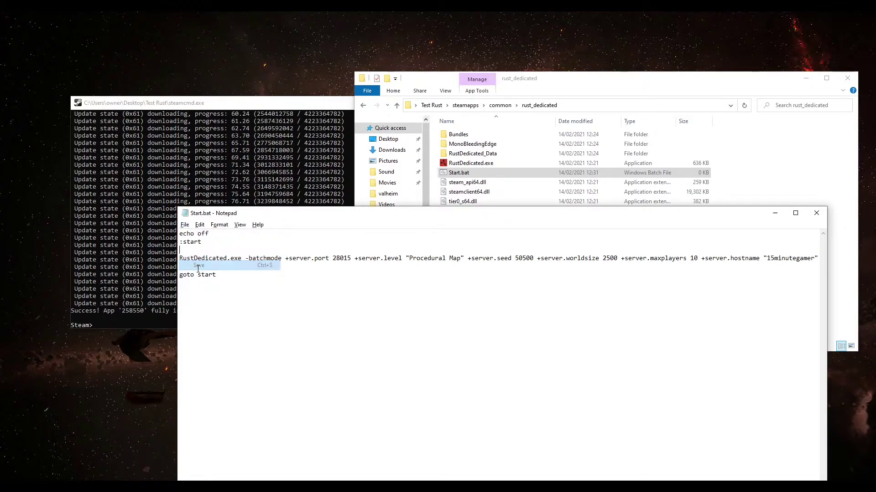
{"action": "left_click", "coordinate": [815, 214]}
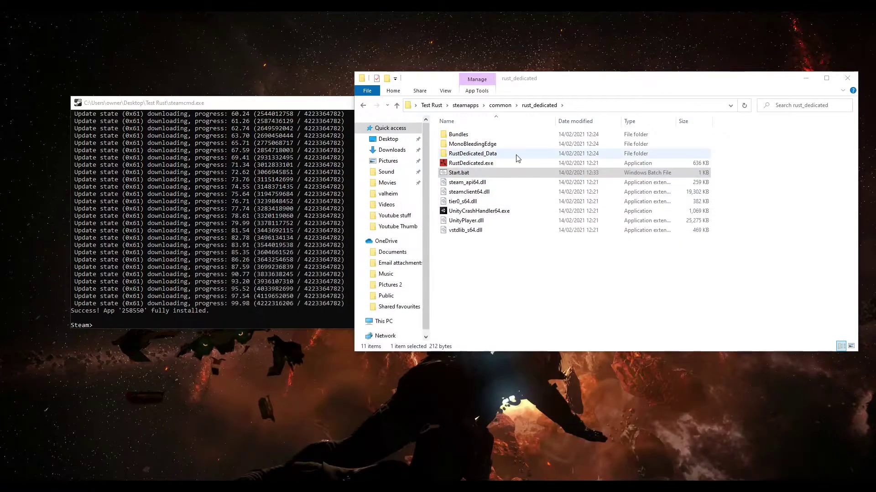
{"action": "double_click", "coordinate": [459, 173]}
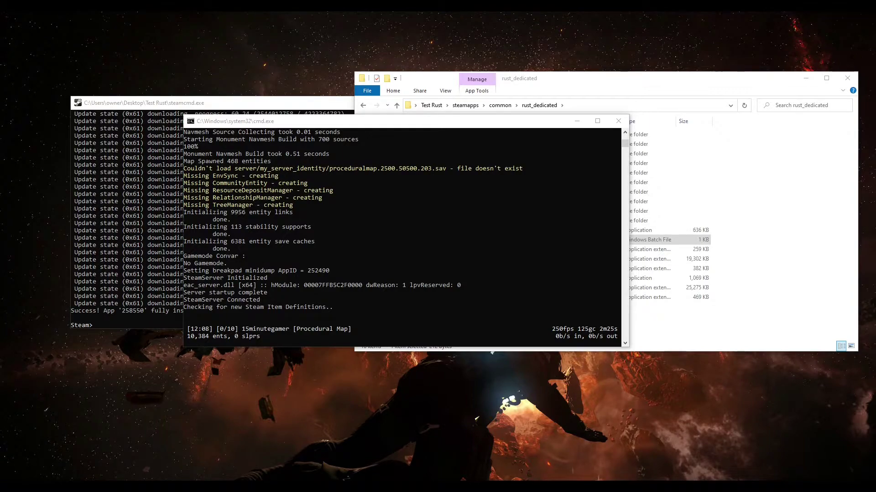
Switch to the Rust game and join the local server from its console with the command connect localhost:28015.
{"action": "key", "text": "alt+Tab"}
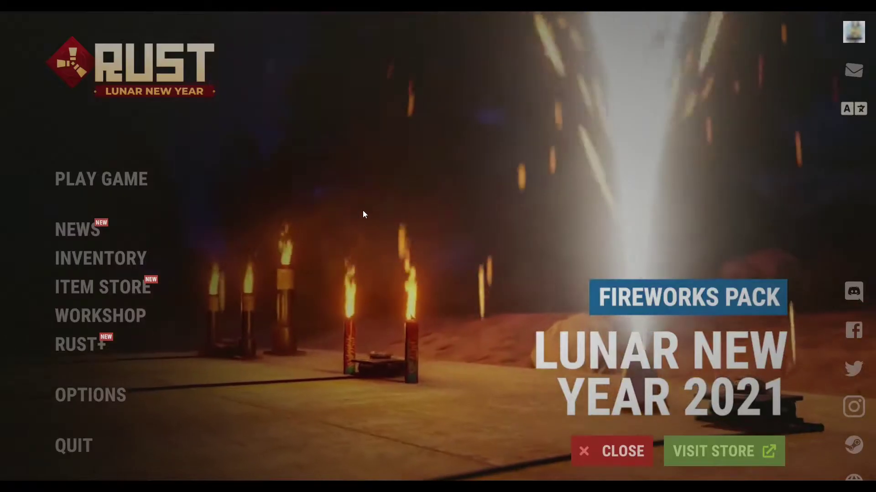
{"action": "key", "text": "F1"}
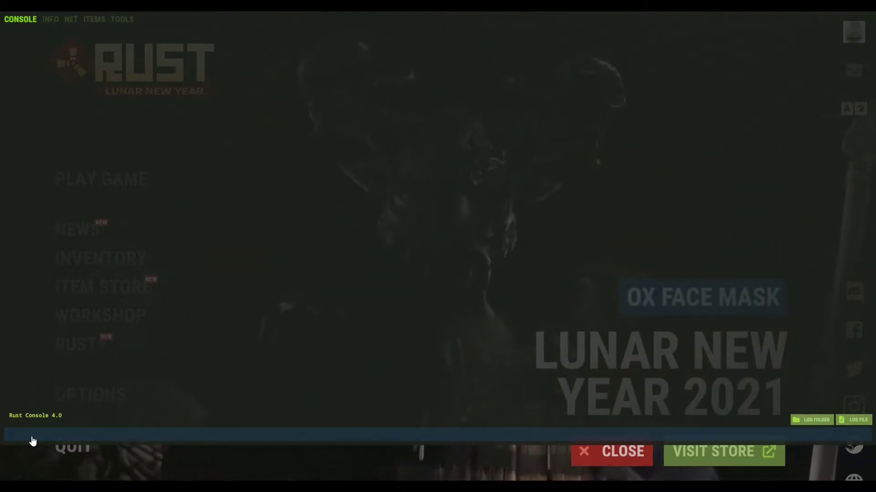
{"action": "type", "text": "connect localhost:28015"}
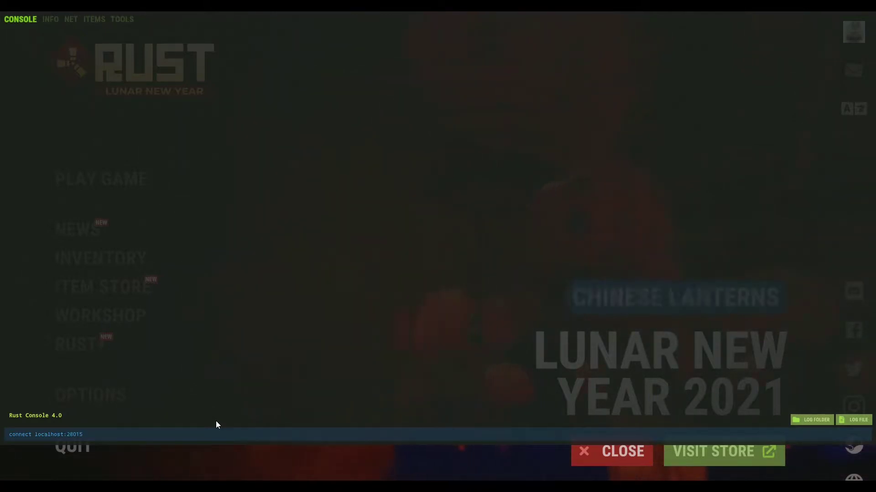
{"action": "key", "text": "Return"}
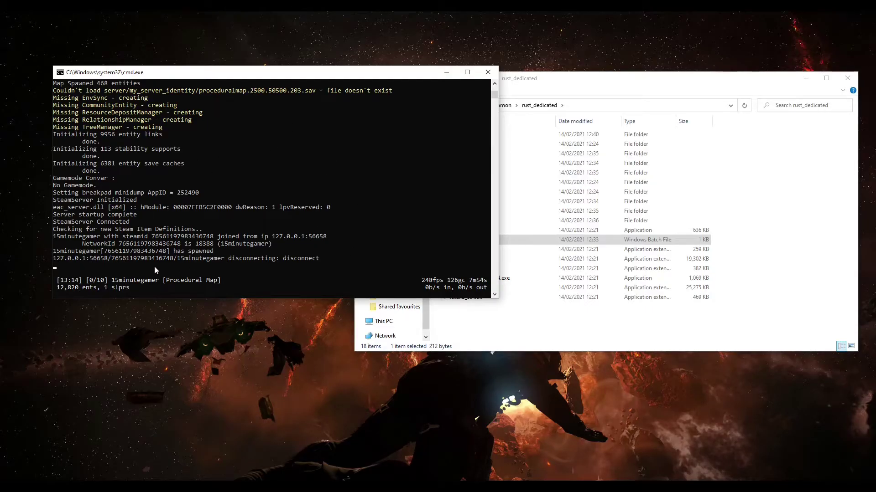
Shut down the Rust server with the quit command and close its console window.
{"action": "type", "text": "quit"}
{"action": "key", "text": "Return"}
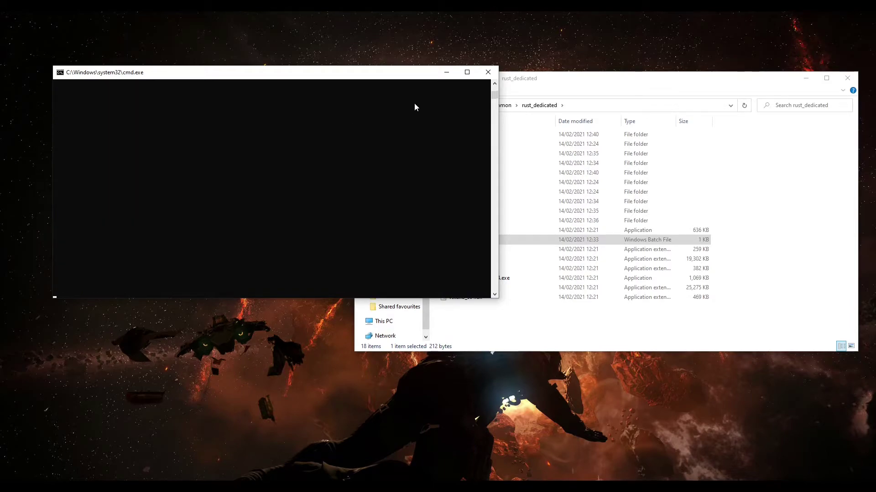
{"action": "left_click", "coordinate": [487, 72]}
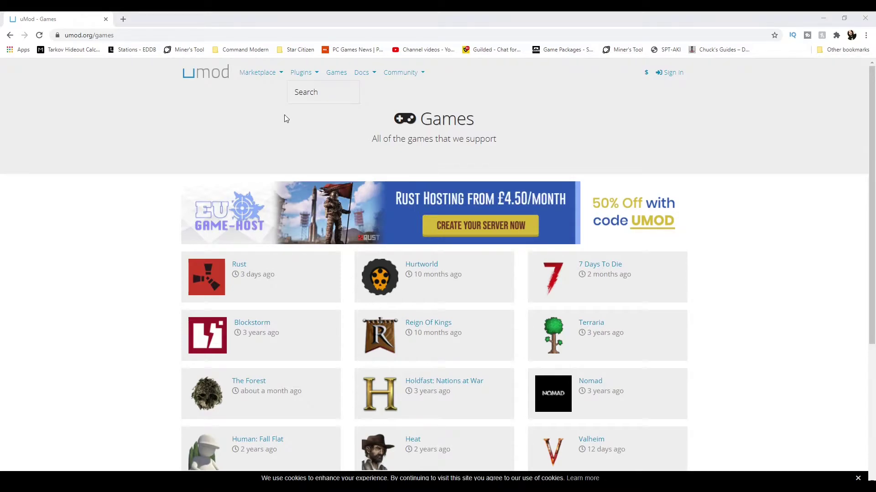
On the uMod website in the browser, open the Rust page from the list of supported games.
{"action": "left_click", "coordinate": [343, 74]}
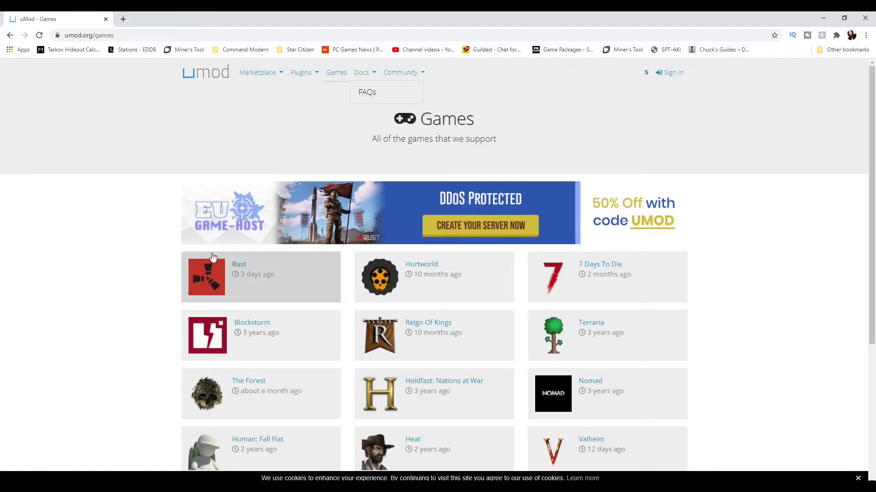
{"action": "left_click", "coordinate": [238, 265]}
{"action": "scroll", "coordinate": [354, 231], "scroll_direction": "down", "scroll_amount": 2}
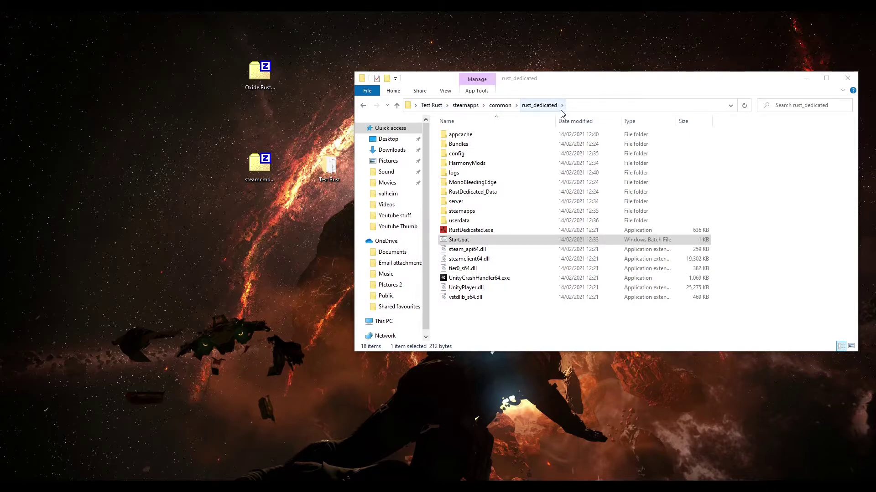
Extract the RustDedicated_Data folder from Oxide.Rust.zip on the desktop into the rust_dedicated folder, replacing the existing files.
{"action": "double_click", "coordinate": [269, 73]}
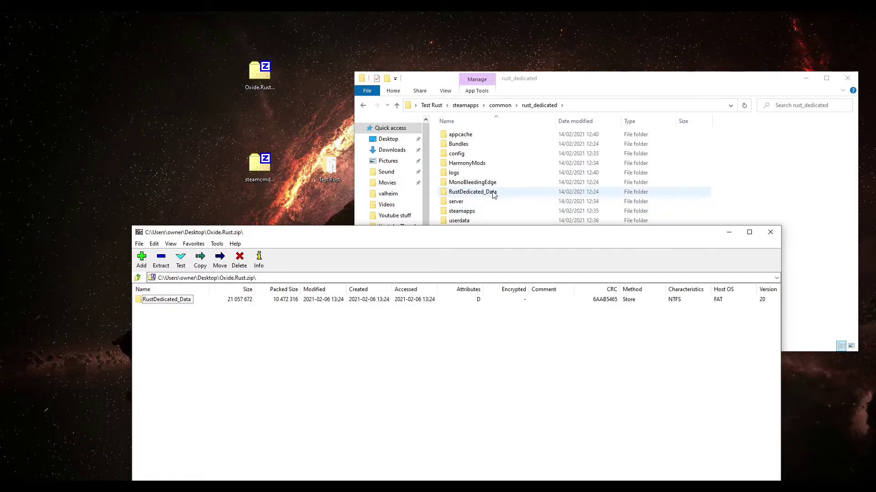
{"action": "left_click_drag", "start_coordinate": [169, 305], "coordinate": [762, 184]}
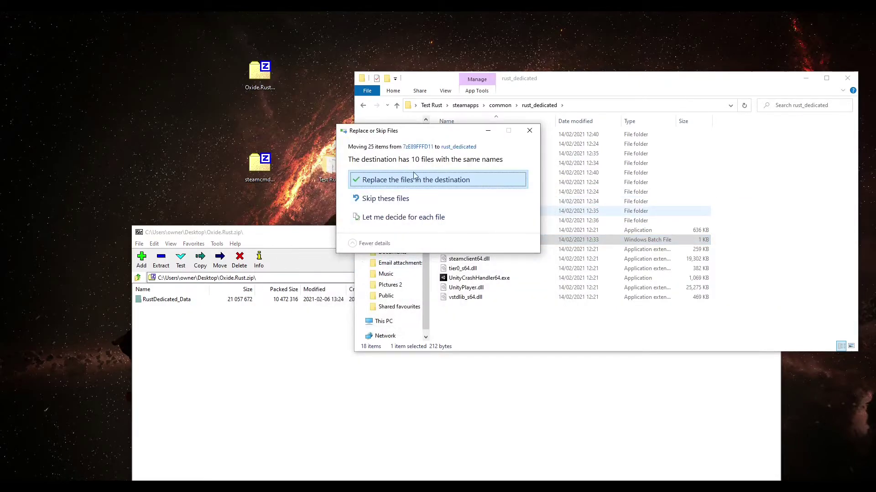
{"action": "left_click", "coordinate": [421, 182]}
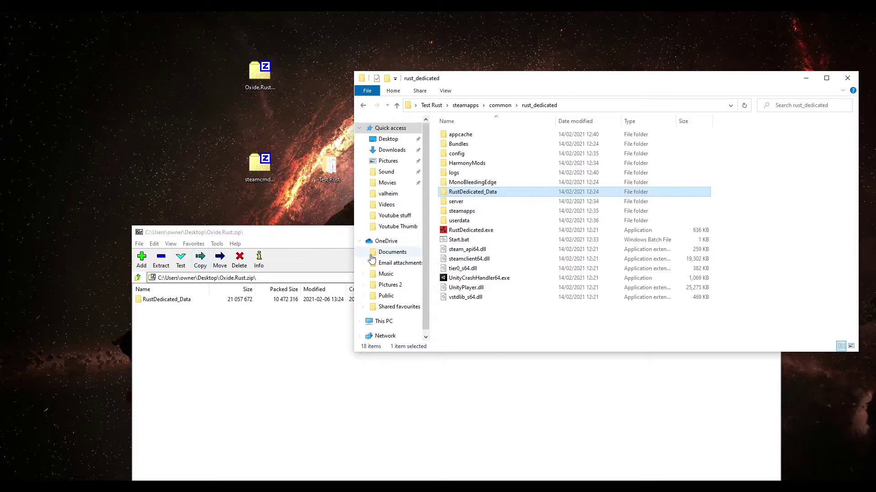
Launch the server again with Start.bat and open the plugins folder inside the oxide folder.
{"action": "double_click", "coordinate": [468, 241]}
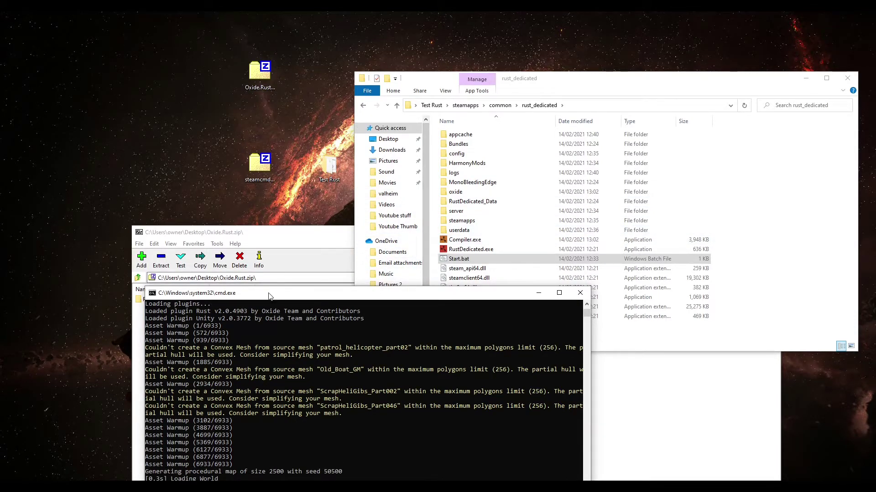
{"action": "double_click", "coordinate": [473, 193]}
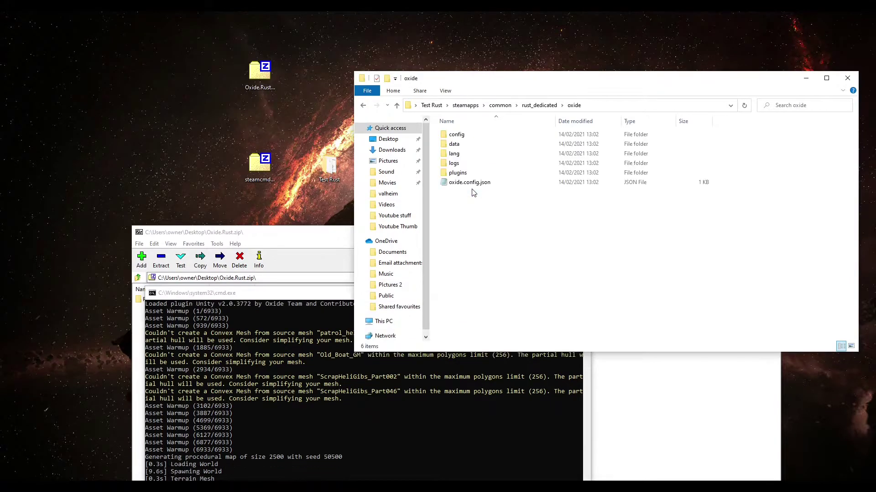
{"action": "double_click", "coordinate": [478, 176]}
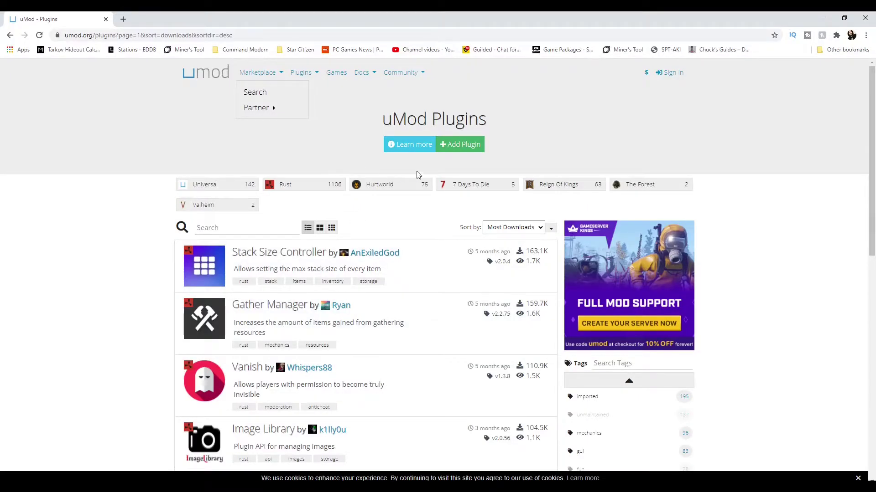
Filter the uMod plugin list to show only plugins for Rust.
{"action": "left_click", "coordinate": [297, 112]}
{"action": "mouse_move", "coordinate": [303, 77]}
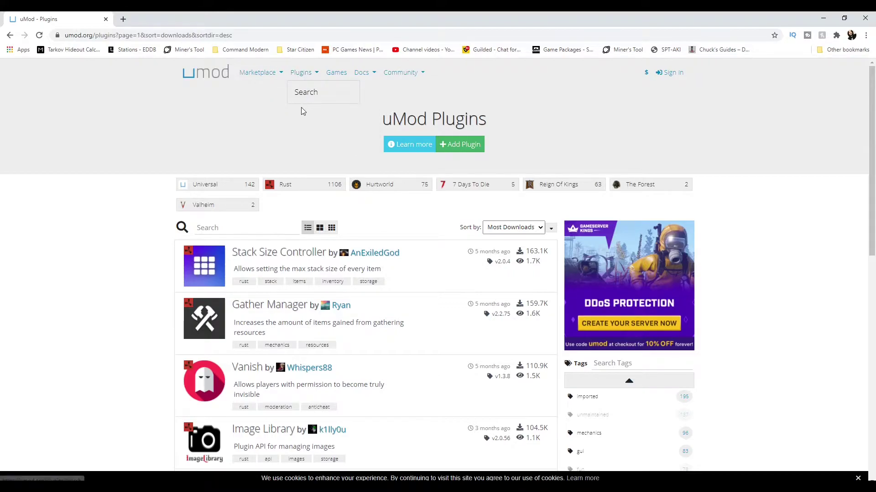
{"action": "left_click", "coordinate": [304, 75]}
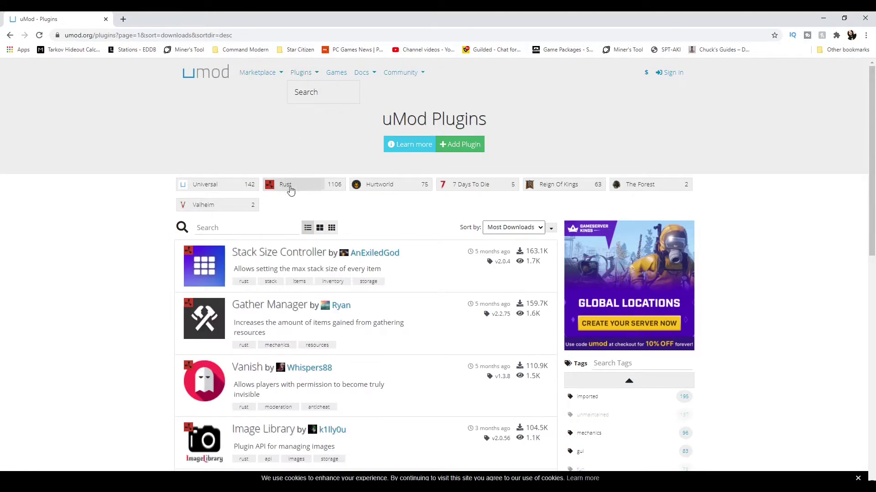
{"action": "left_click", "coordinate": [302, 187]}
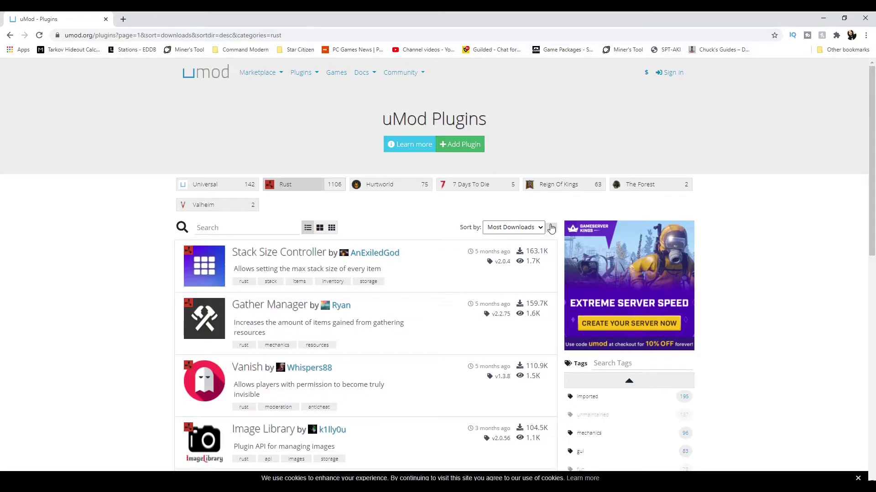
Open the Gather Manager plugin page and read its documentation on console commands, gathering rates and dispenser scaling.
{"action": "scroll", "coordinate": [425, 266], "scroll_direction": "down", "scroll_amount": 2}
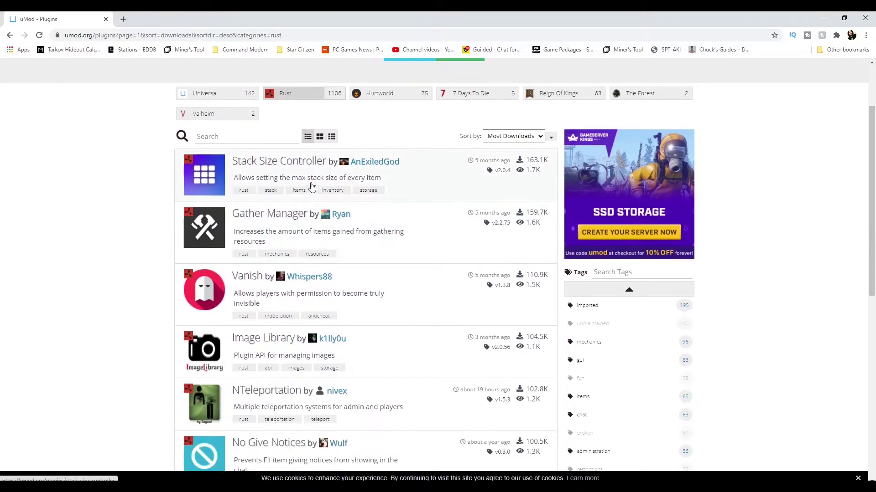
{"action": "scroll", "coordinate": [326, 182], "scroll_direction": "down", "scroll_amount": 1}
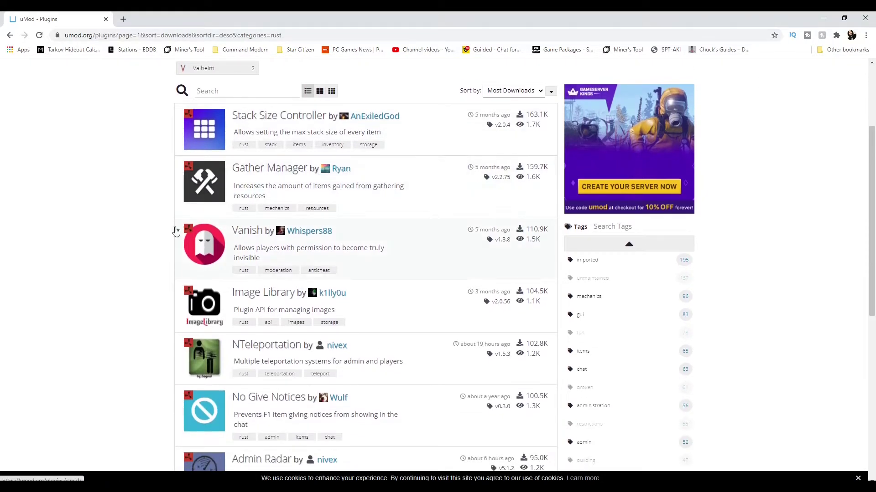
{"action": "left_click", "coordinate": [276, 169]}
{"action": "scroll", "coordinate": [357, 228], "scroll_direction": "down", "scroll_amount": 2}
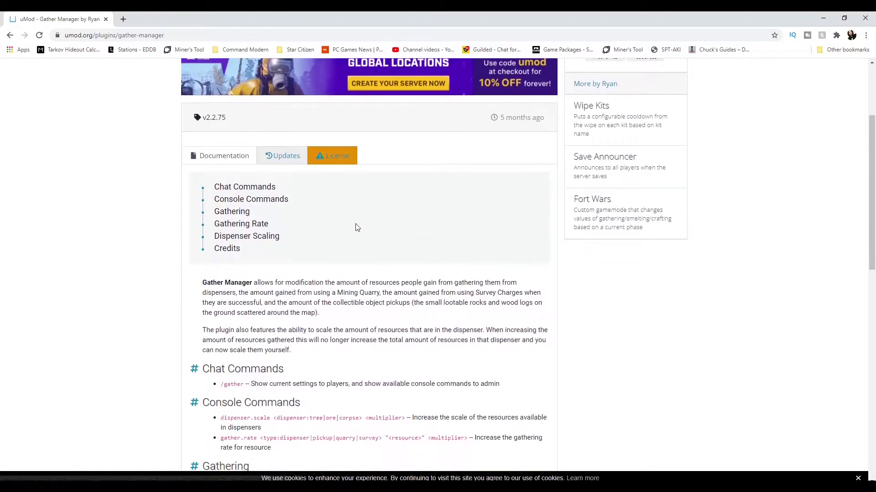
{"action": "scroll", "coordinate": [357, 228], "scroll_direction": "down", "scroll_amount": 3}
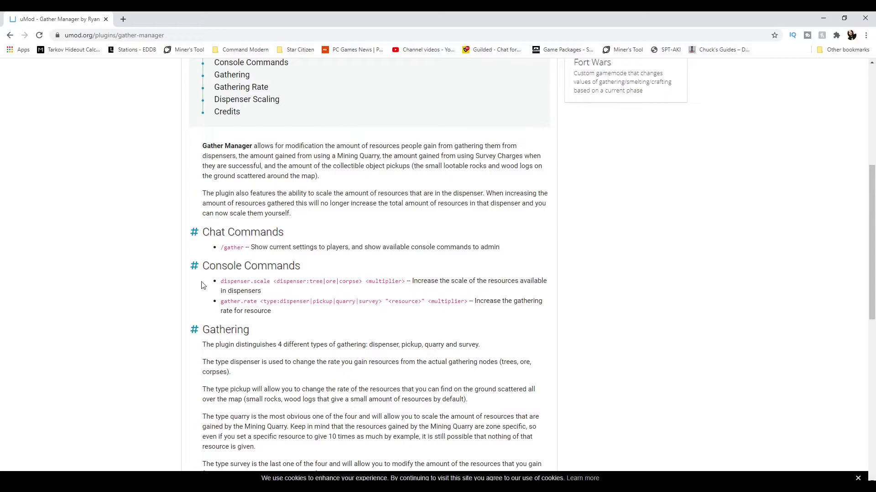
{"action": "scroll", "coordinate": [181, 286], "scroll_direction": "down", "scroll_amount": 4}
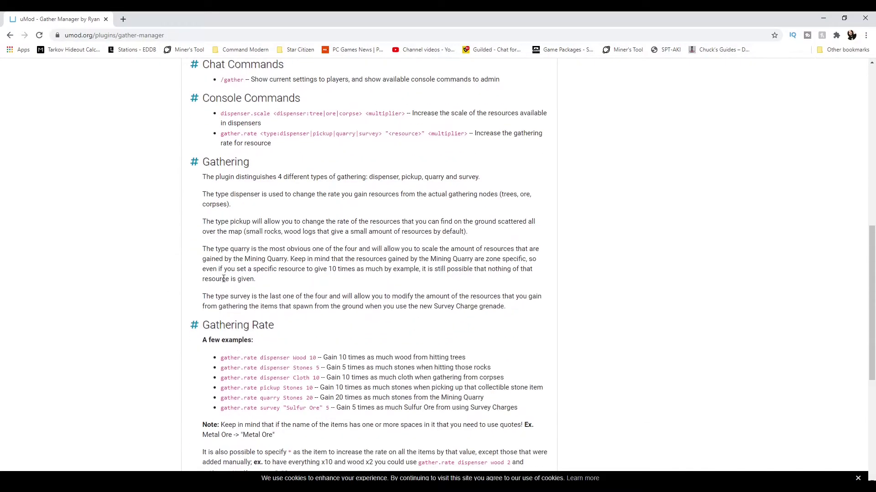
{"action": "scroll", "coordinate": [176, 279], "scroll_direction": "down", "scroll_amount": 2}
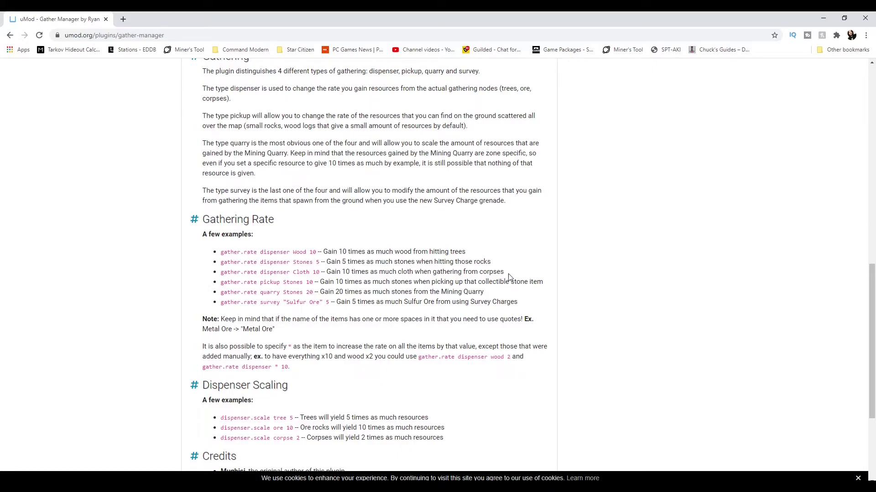
{"action": "scroll", "coordinate": [448, 274], "scroll_direction": "down", "scroll_amount": 3}
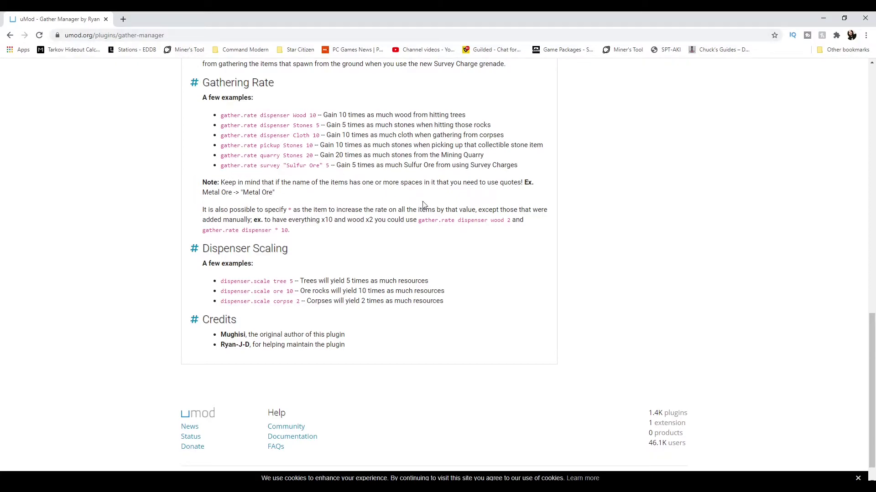
{"action": "scroll", "coordinate": [445, 203], "scroll_direction": "up", "scroll_amount": 13}
{"action": "scroll", "coordinate": [575, 138], "scroll_direction": "up", "scroll_amount": 2}
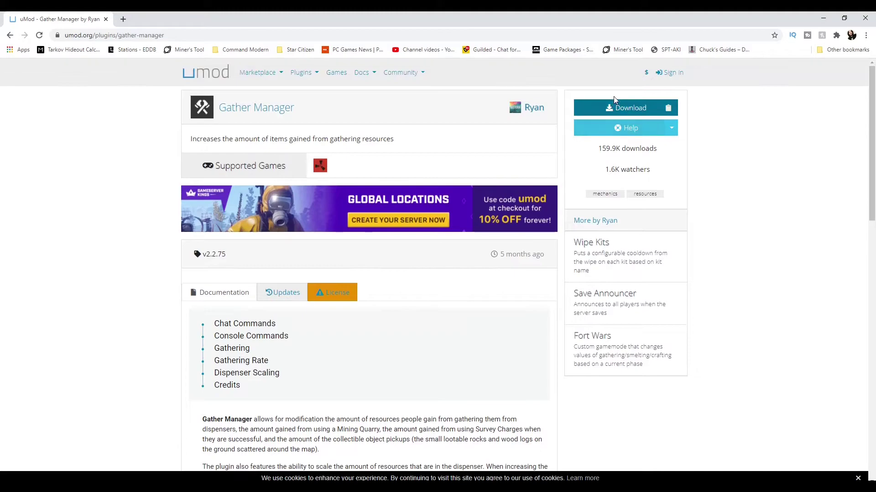
Download the Gather Manager plugin and move GatherManager.cs from the desktop into the server's oxide plugins folder.
{"action": "left_click", "coordinate": [637, 118]}
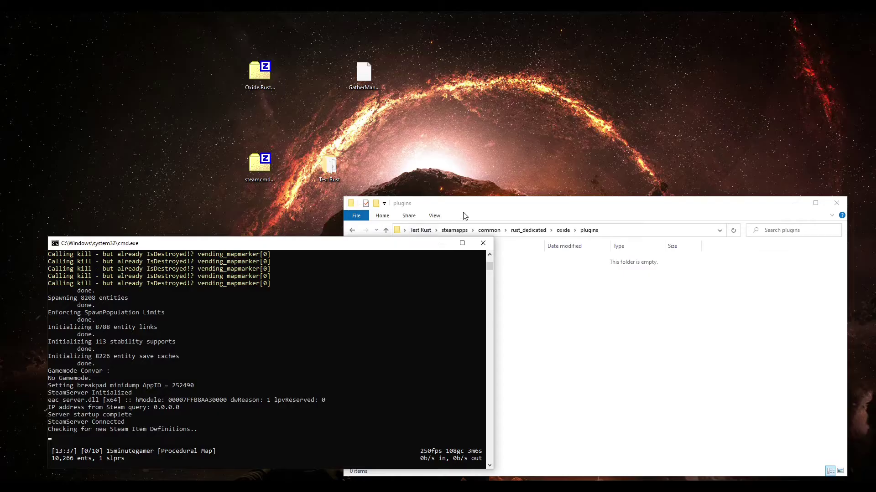
{"action": "left_click", "coordinate": [355, 87]}
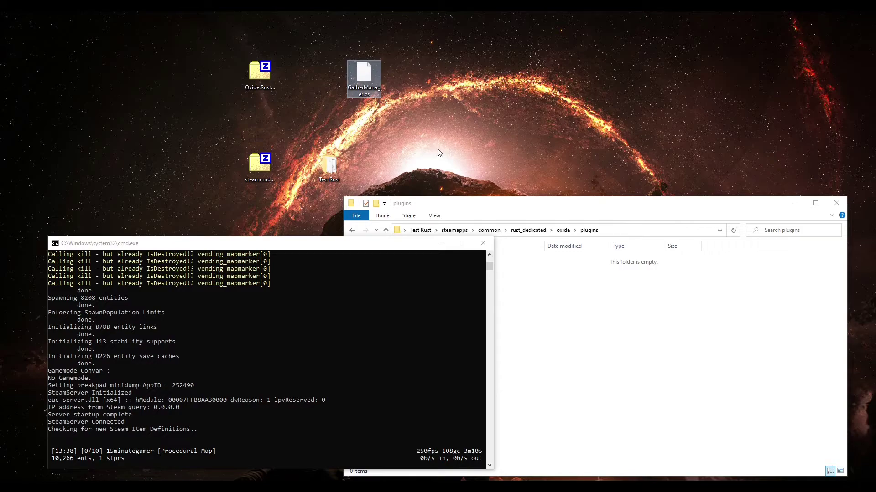
{"action": "left_click_drag", "start_coordinate": [564, 206], "coordinate": [567, 151]}
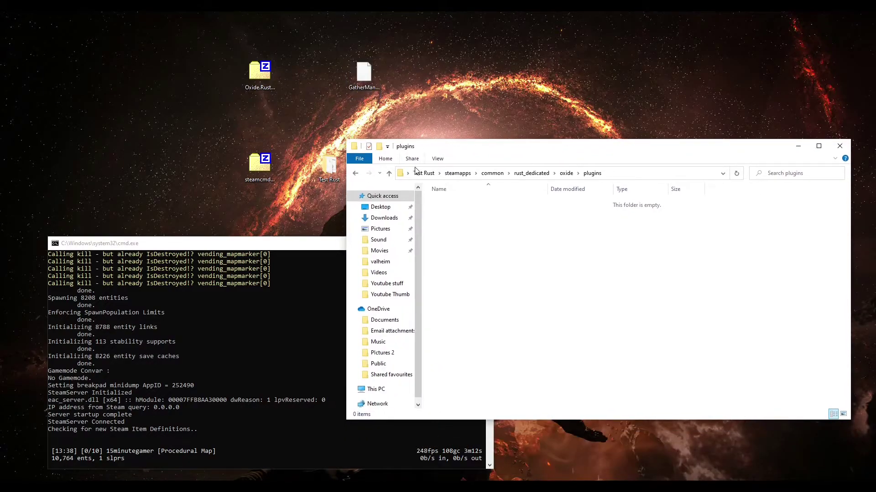
{"action": "left_click", "coordinate": [363, 76]}
{"action": "left_click_drag", "start_coordinate": [363, 76], "coordinate": [473, 254]}
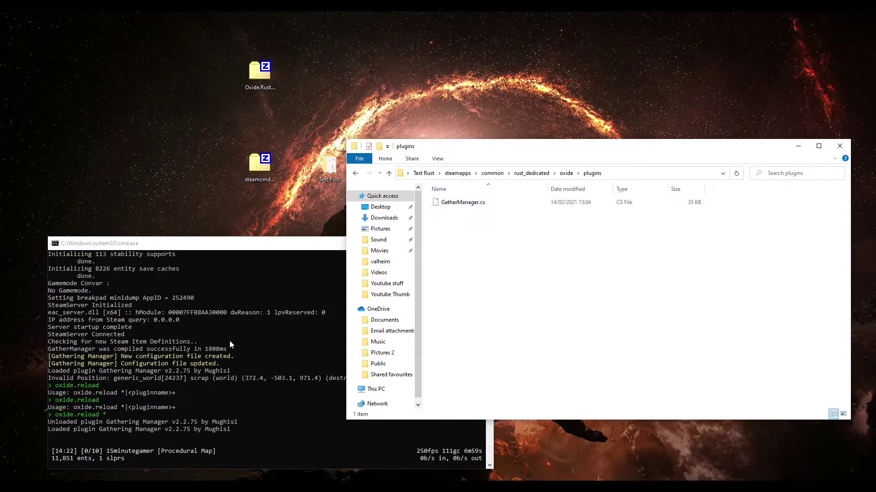
Reload all plugins in the server console with the command oxide.reload *.
{"action": "left_click", "coordinate": [175, 296]}
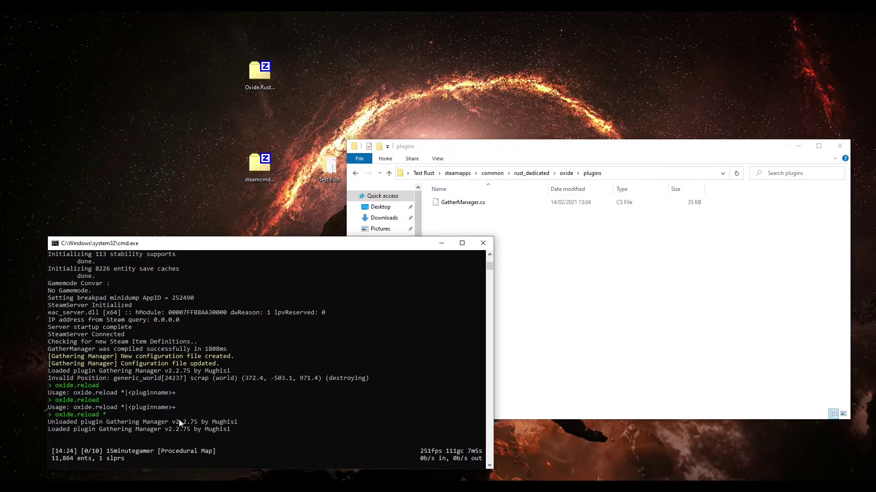
{"action": "type", "text": "oxide.reload *"}
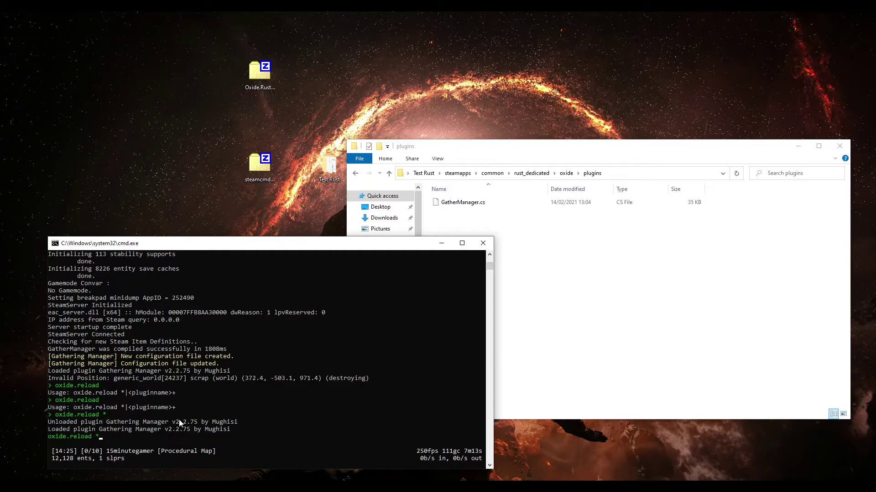
{"action": "key", "text": "Return"}
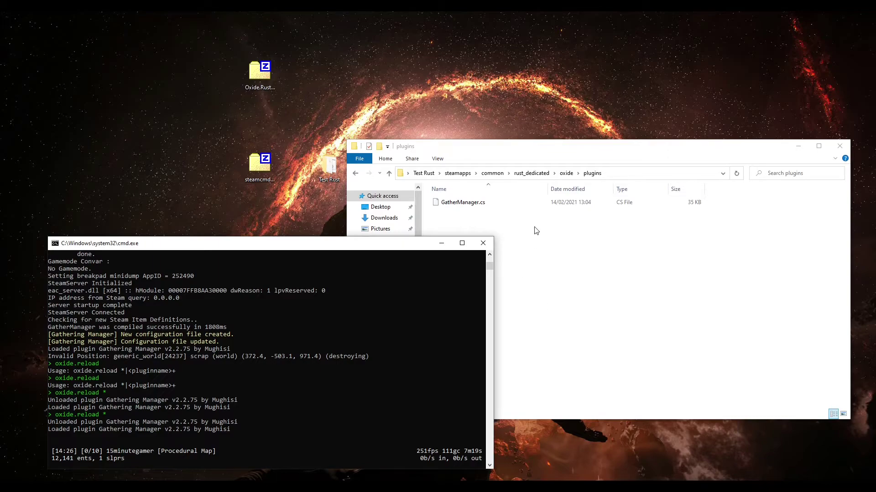
Open GatherManager.json from the oxide config folder in Notepad++ and look through its messages and options.
{"action": "left_click", "coordinate": [445, 160]}
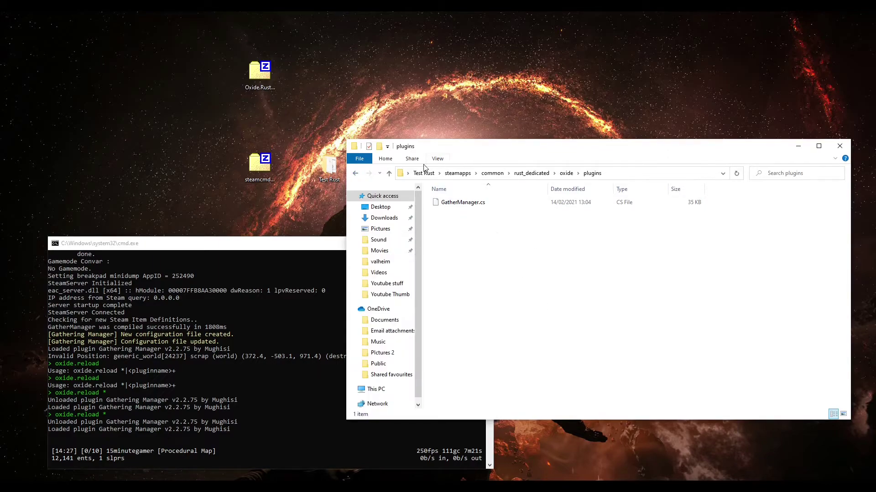
{"action": "left_click", "coordinate": [356, 173]}
{"action": "double_click", "coordinate": [478, 205]}
{"action": "right_click", "coordinate": [458, 206]}
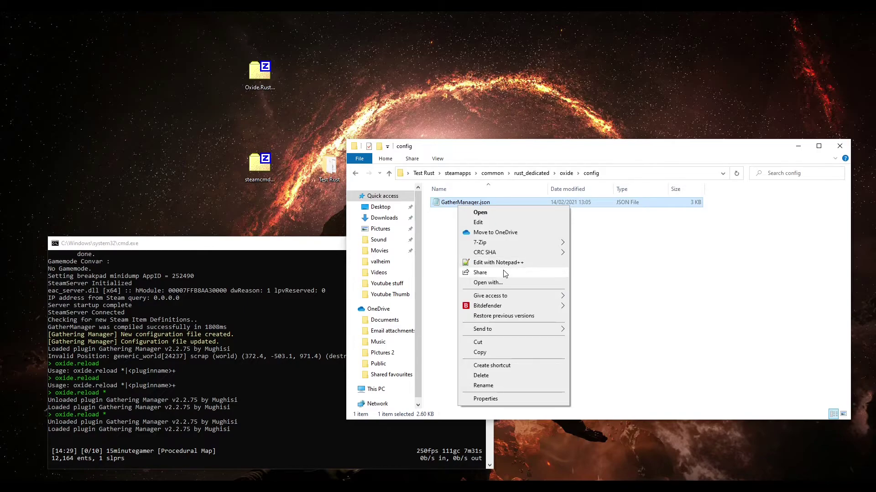
{"action": "left_click", "coordinate": [548, 263]}
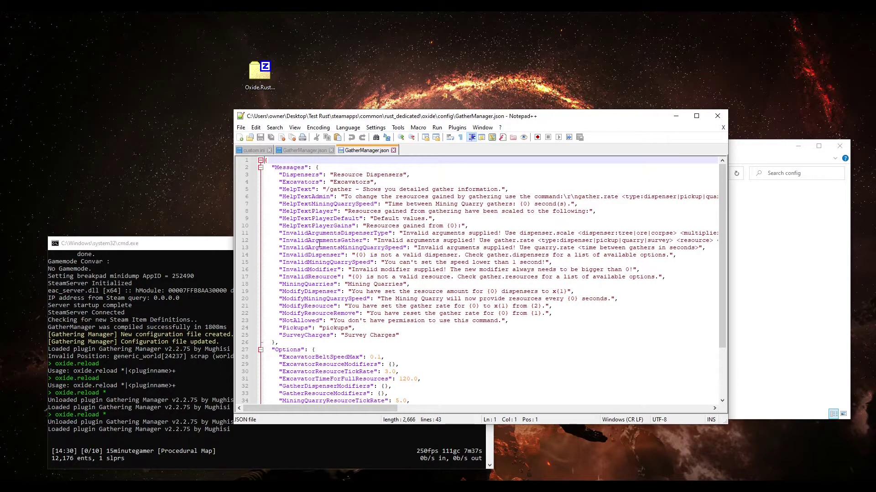
{"action": "scroll", "coordinate": [372, 259], "scroll_direction": "down", "scroll_amount": 7}
{"action": "scroll", "coordinate": [346, 297], "scroll_direction": "up", "scroll_amount": 8}
Copy the example command gather.rate dispenser Stones 5 from the Gather Manager page and run it in the server console.
{"action": "left_click", "coordinate": [191, 487]}
{"action": "left_click", "coordinate": [286, 456]}
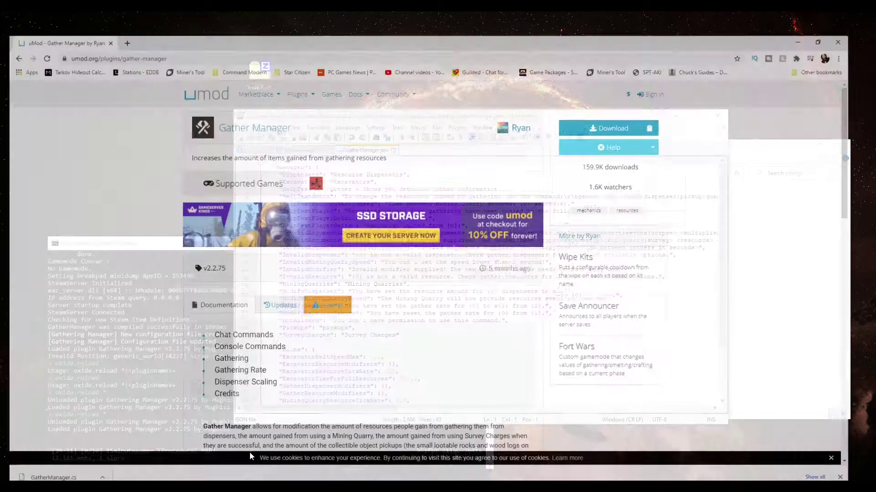
{"action": "scroll", "coordinate": [435, 269], "scroll_direction": "down", "scroll_amount": 6}
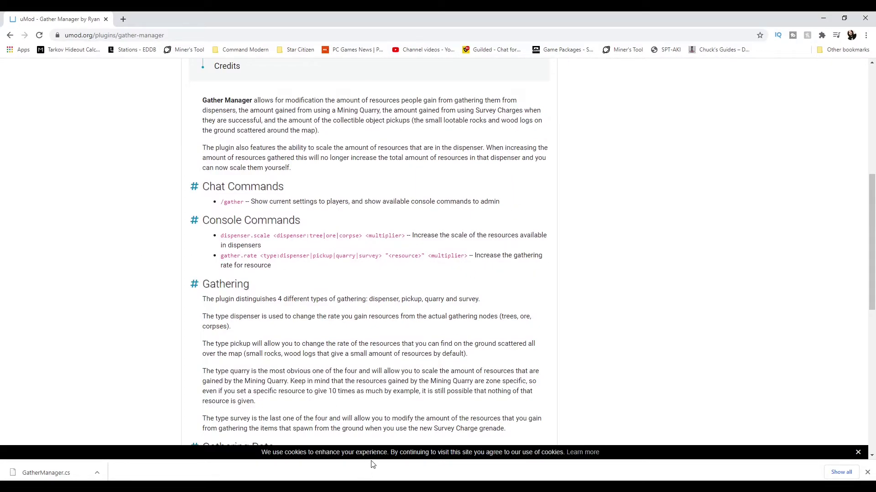
{"action": "scroll", "coordinate": [182, 319], "scroll_direction": "down", "scroll_amount": 6}
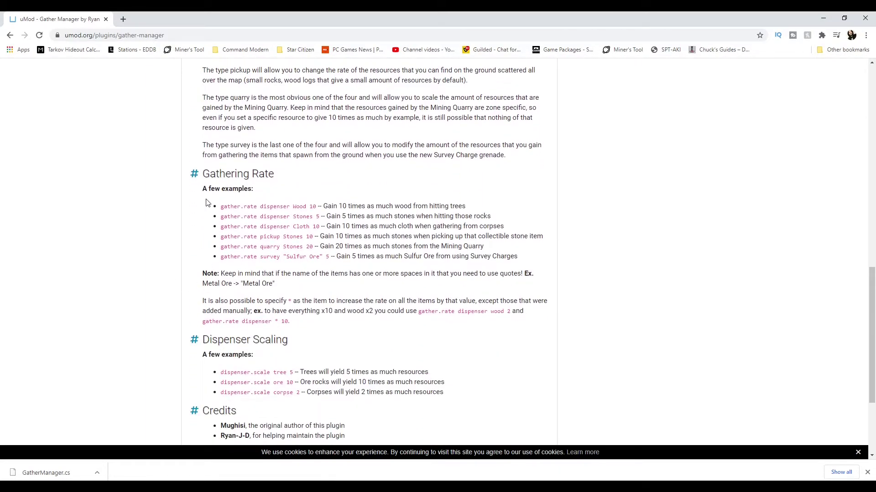
{"action": "left_click_drag", "start_coordinate": [220, 219], "coordinate": [320, 220]}
{"action": "key", "text": "ctrl+c"}
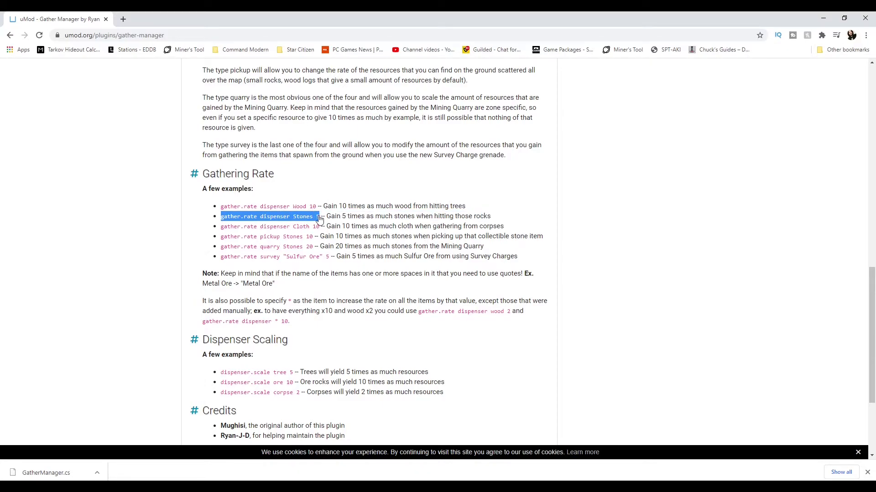
{"action": "key", "text": "alt+Tab"}
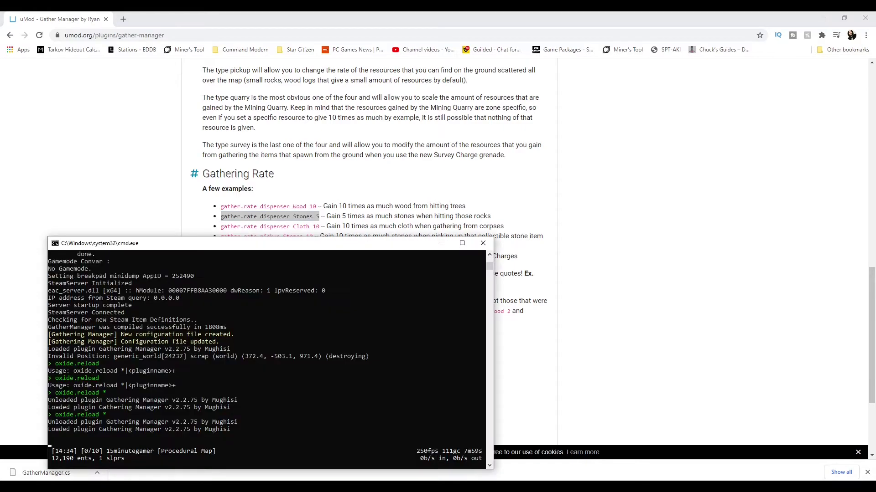
{"action": "key", "text": "ctrl+v"}
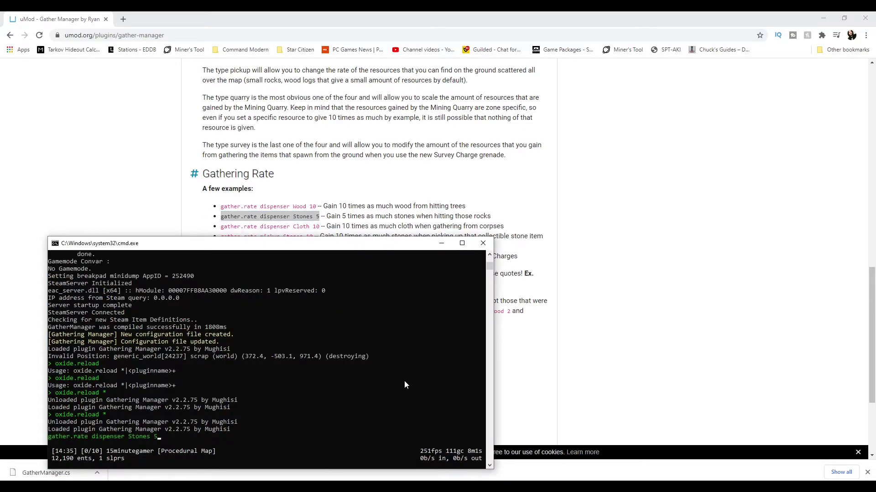
{"action": "key", "text": "Return"}
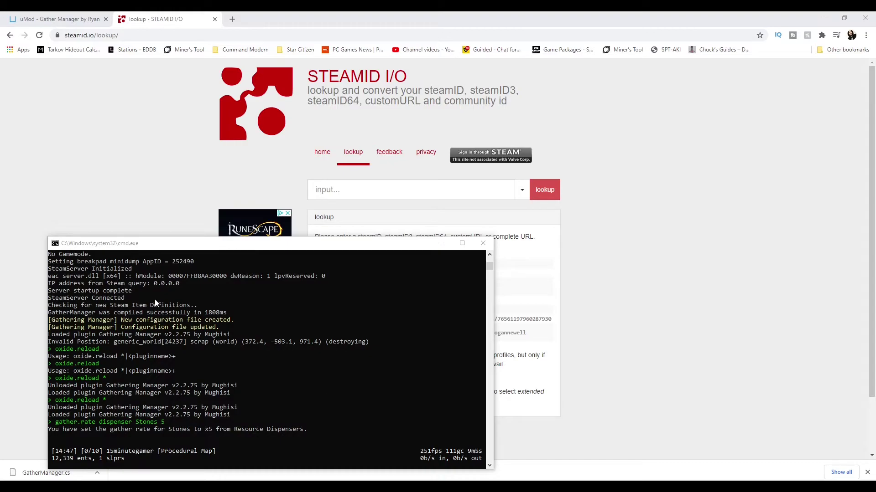
Look up the admin's Steam profile on steamid.io by its custom URL name and copy the steamID64.
{"action": "left_click", "coordinate": [325, 181]}
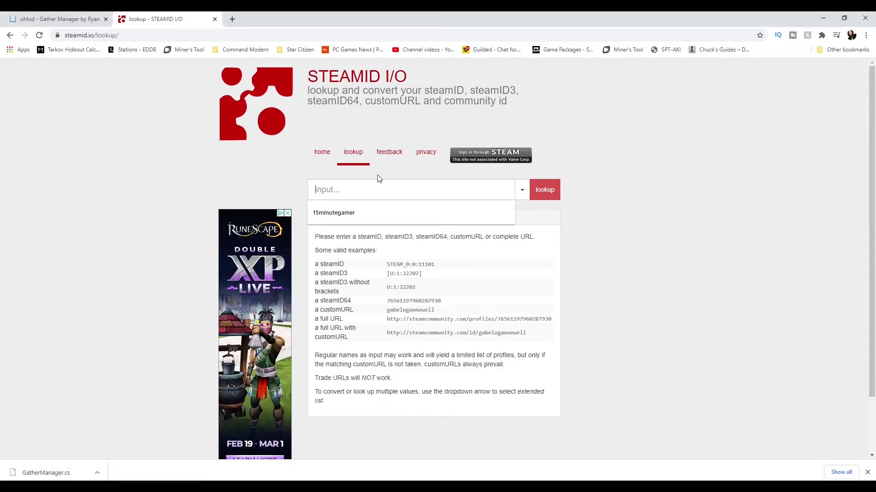
{"action": "left_click", "coordinate": [334, 213]}
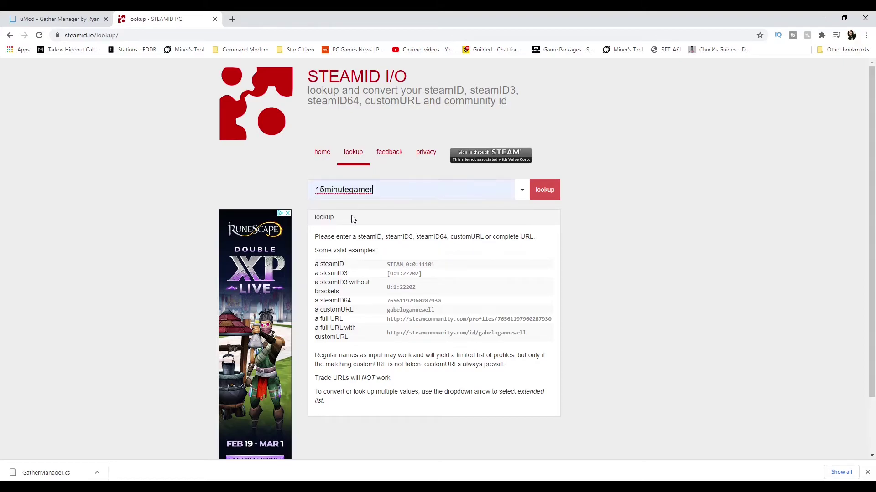
{"action": "left_click", "coordinate": [543, 189]}
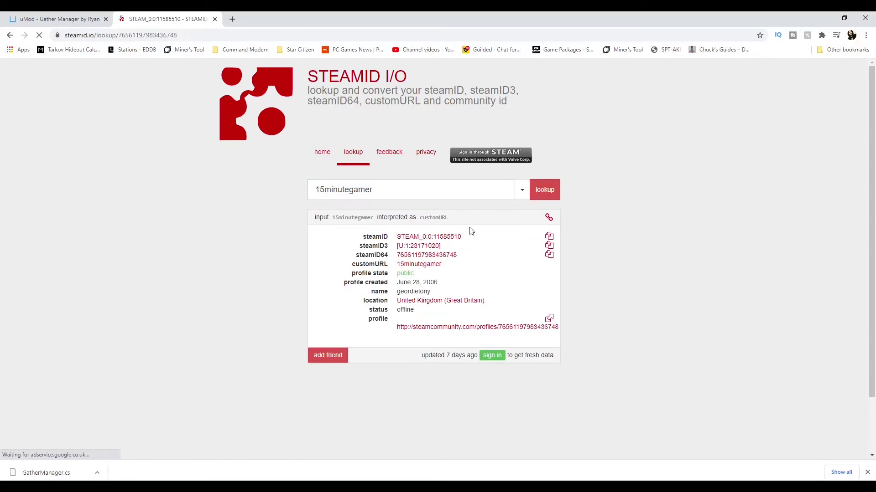
{"action": "left_click_drag", "start_coordinate": [461, 258], "coordinate": [446, 264]}
{"action": "left_click", "coordinate": [456, 256]}
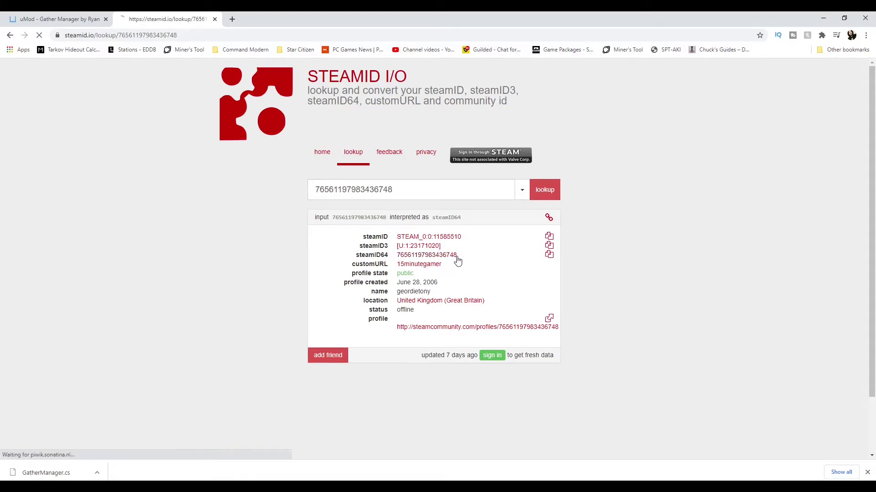
{"action": "left_click", "coordinate": [549, 255]}
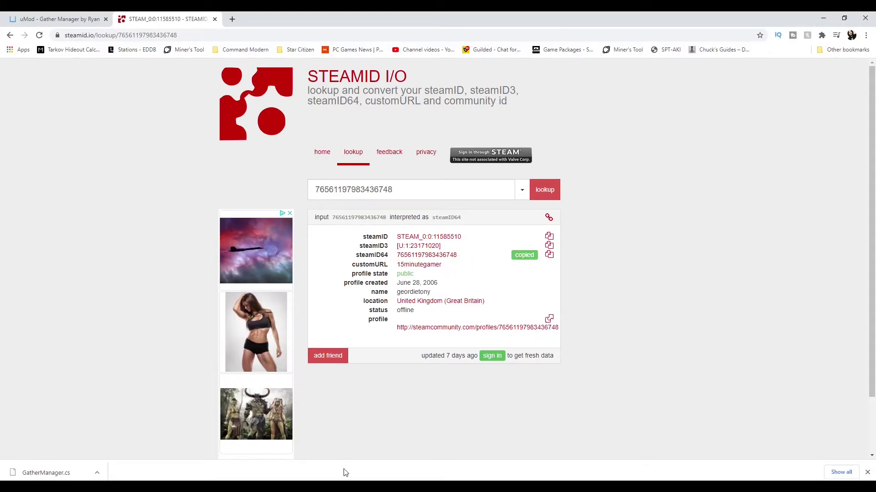
Switch to the server console and enter the ownerid command for granting the Steam account owner rights.
{"action": "left_click", "coordinate": [304, 479]}
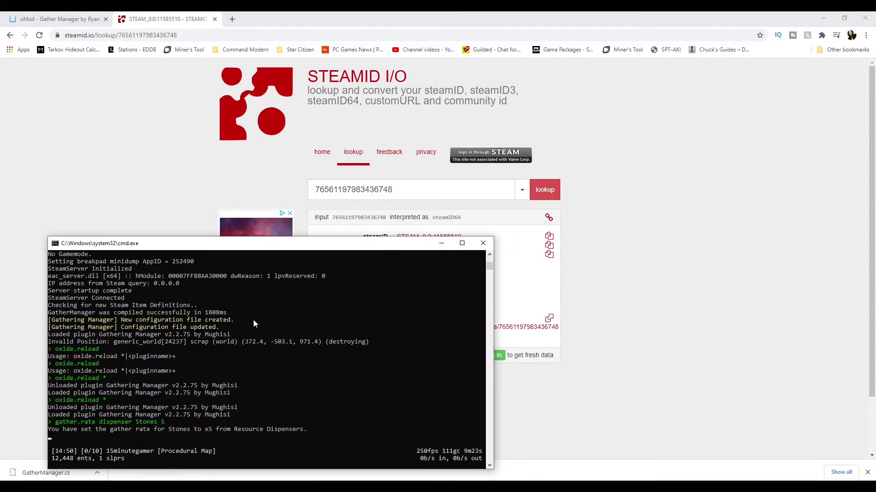
{"action": "type", "text": "owb"}
{"action": "key", "text": "BackSpace"}
{"action": "type", "text": "nerid"}
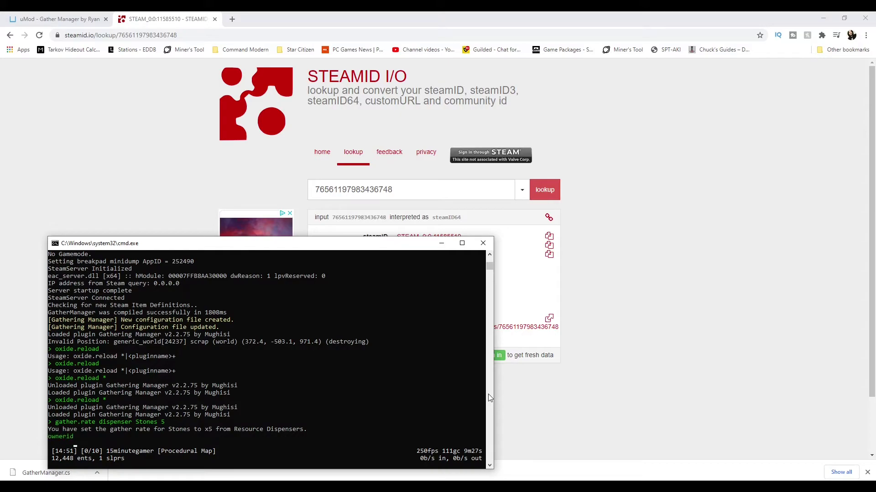